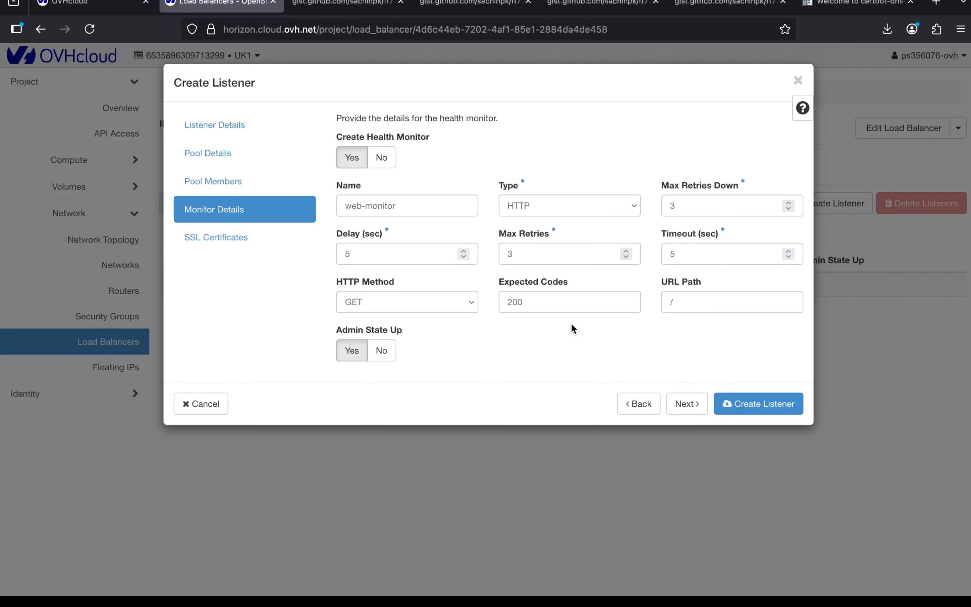
Step: Allocate the SSL certificate cert-mylb.techpk.site to the new listener and create the listener
left_click(685, 403)
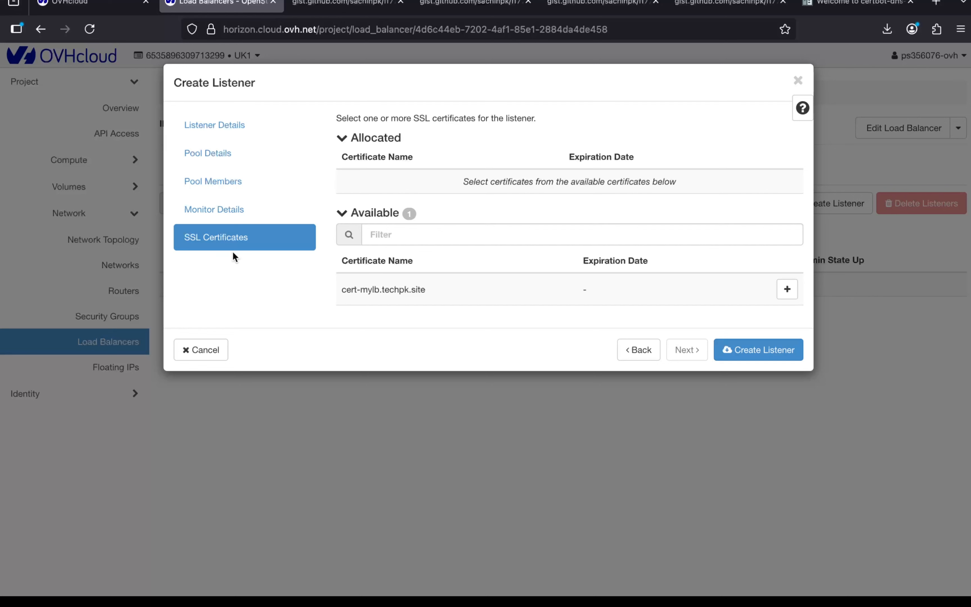
left_click_drag(337, 289, 420, 288)
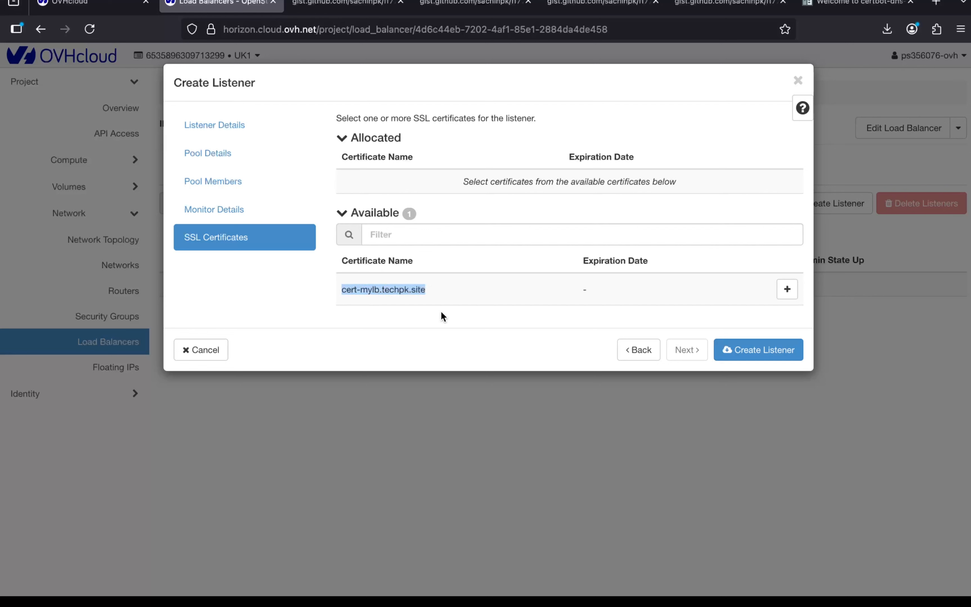
left_click(786, 289)
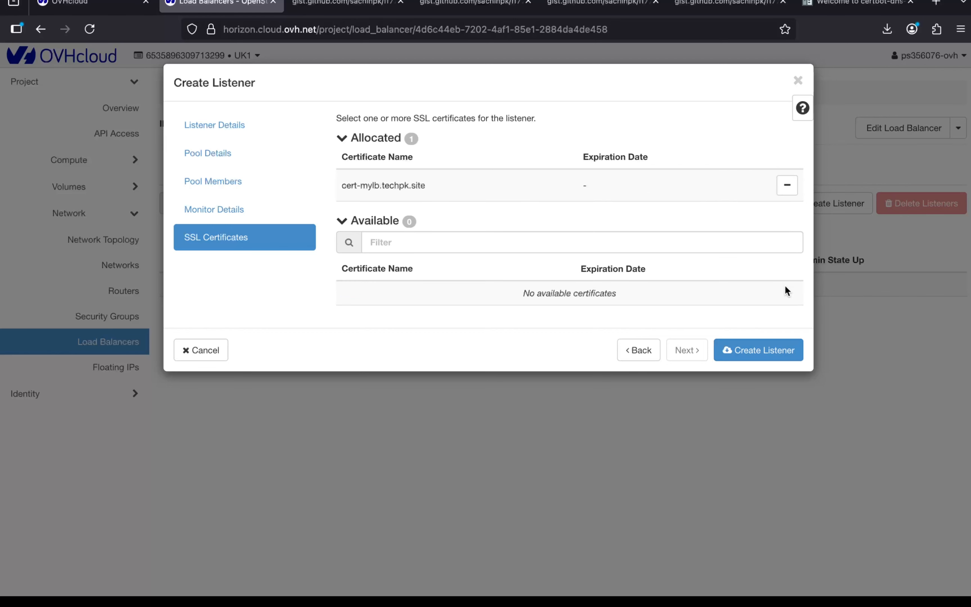
left_click(747, 350)
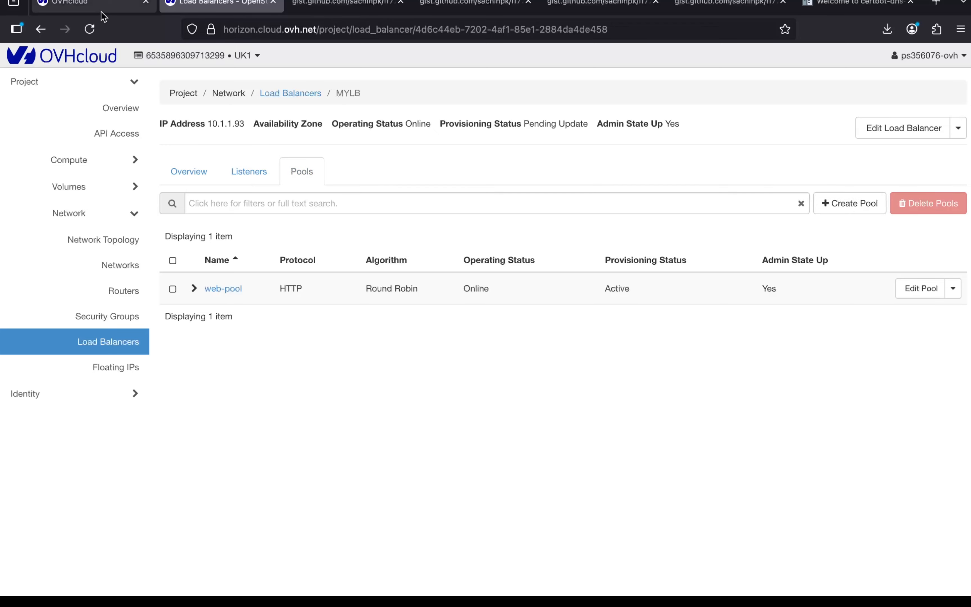
Step: In the OVHcloud control panel, check the status of the MYLB load balancer's listener, its web-pool and the pool's members
left_click(101, 8)
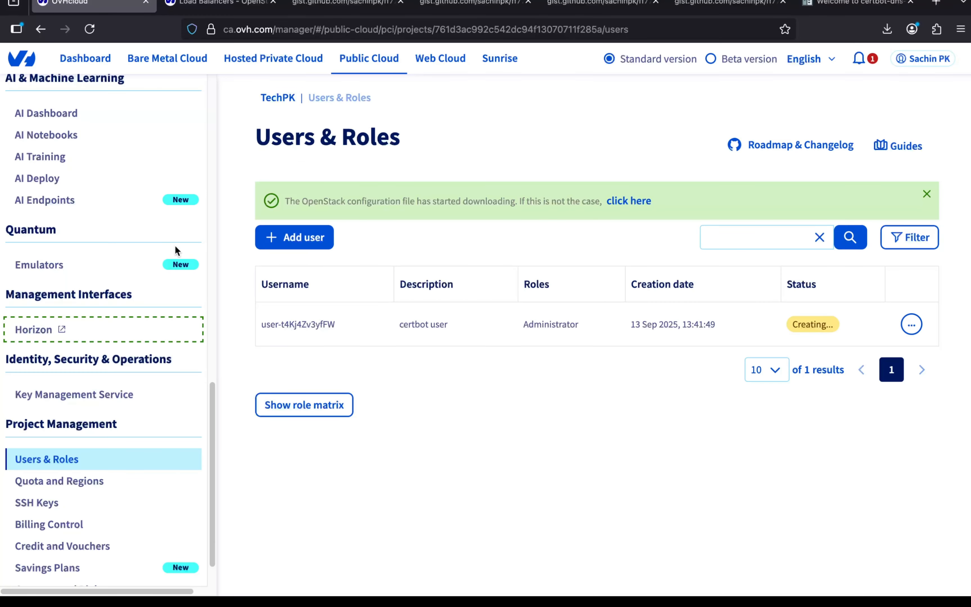
scroll(99, 299, "up", 10)
left_click(60, 188)
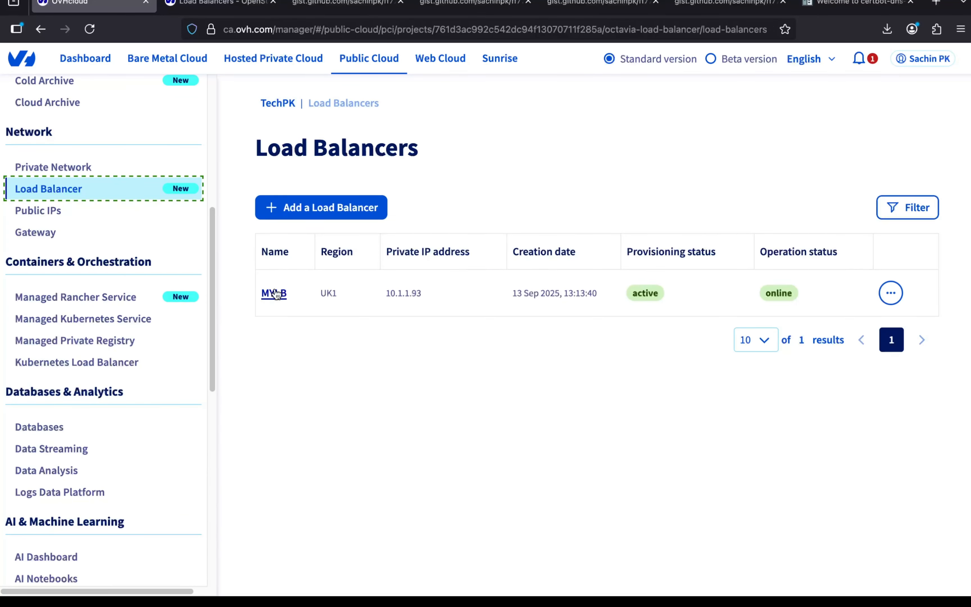
left_click(274, 290)
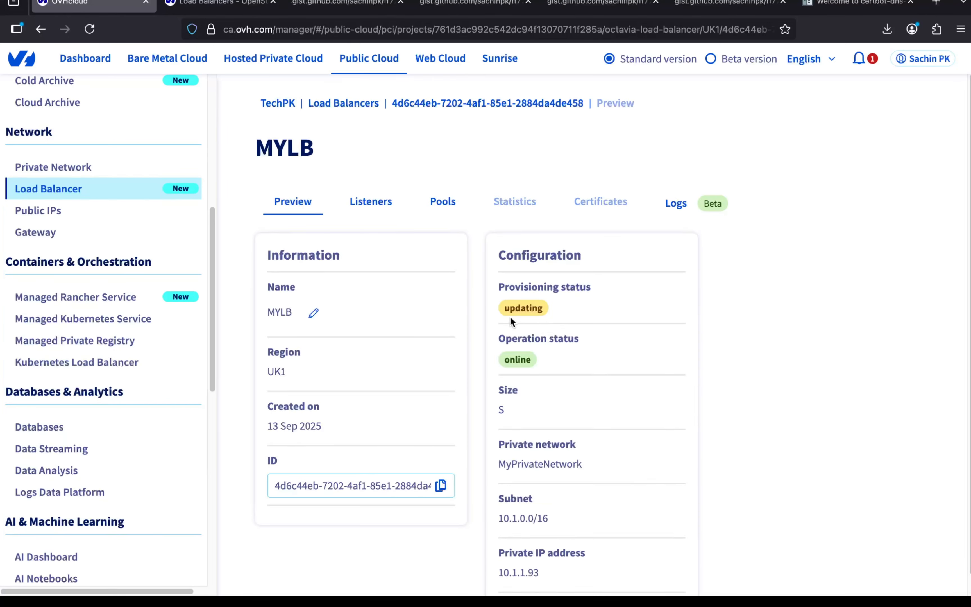
left_click(370, 203)
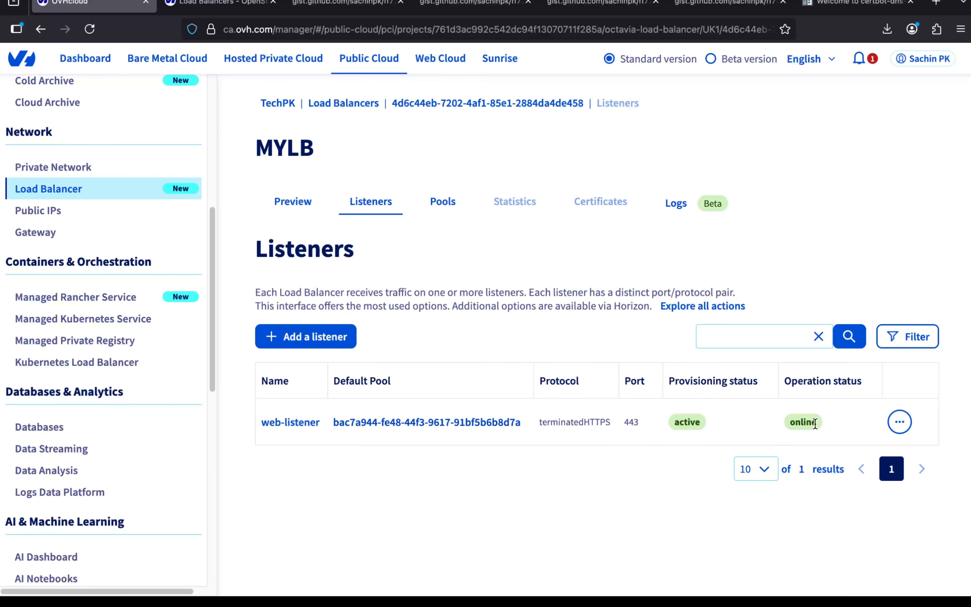
left_click(446, 200)
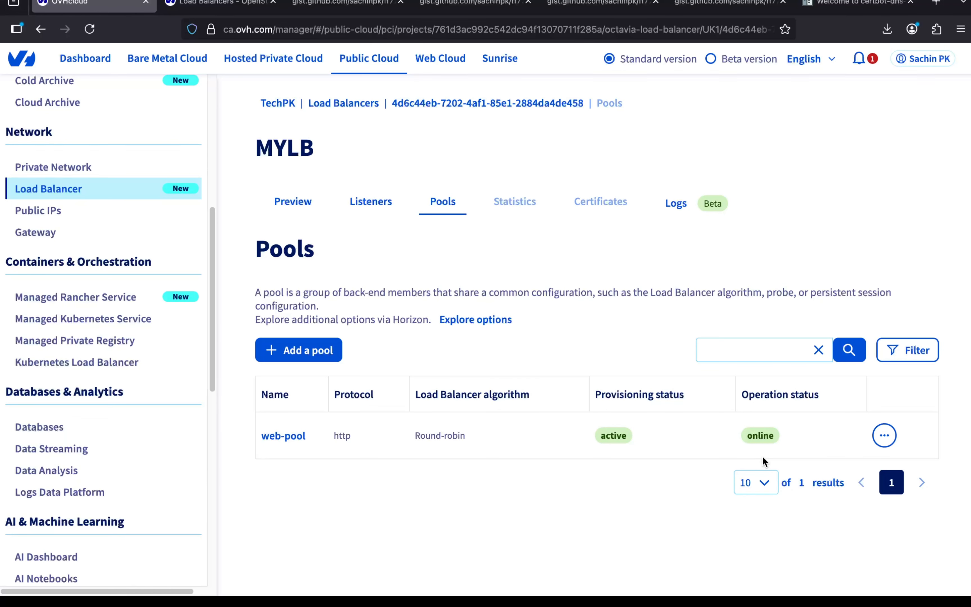
left_click(288, 436)
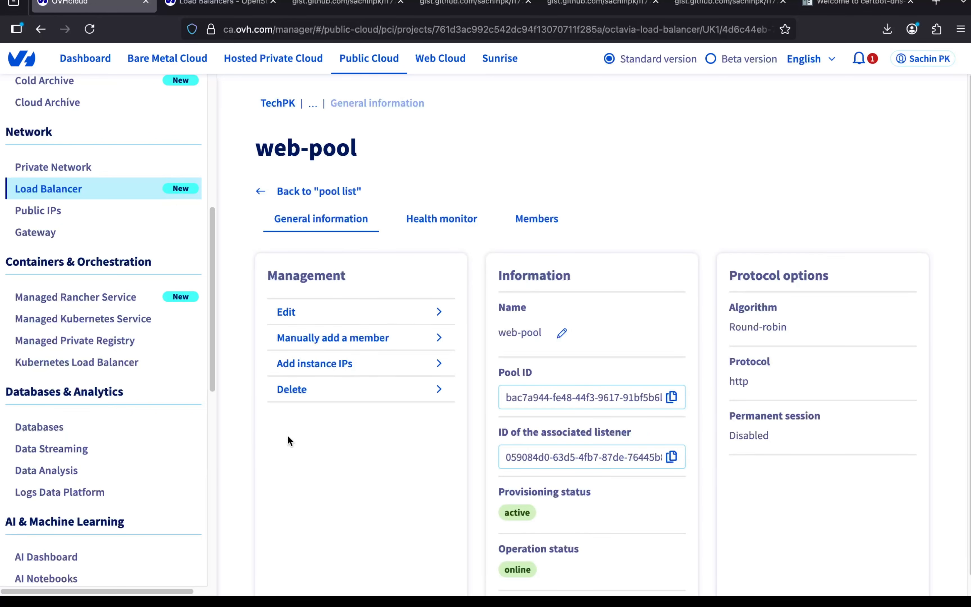
left_click(517, 217)
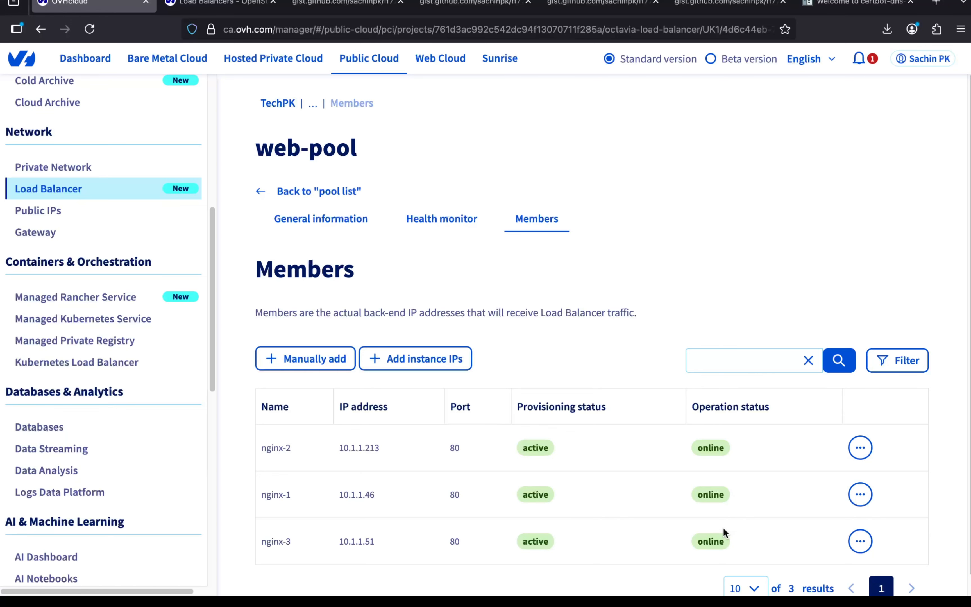
left_click(937, 2)
type("h")
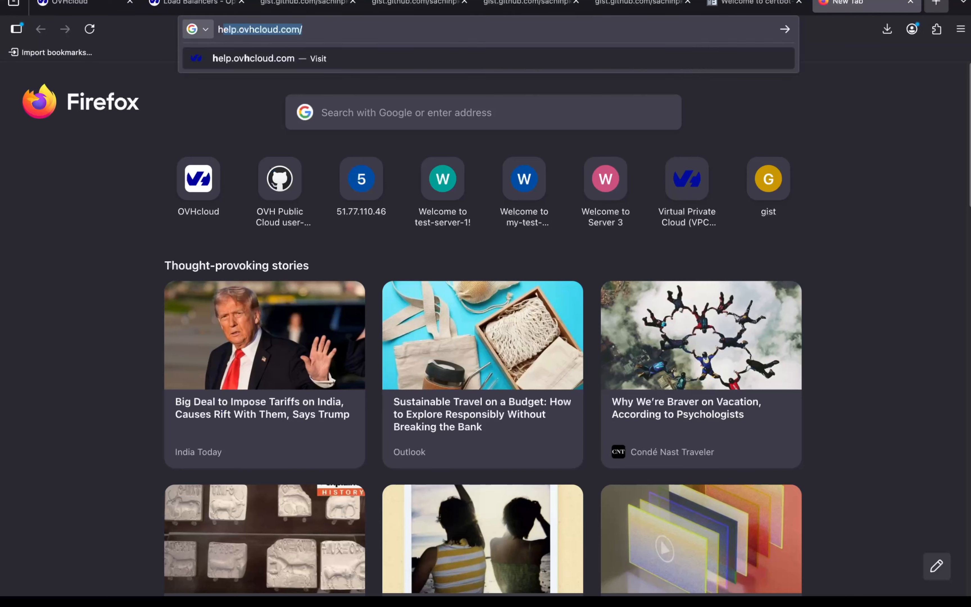
type("ttps://")
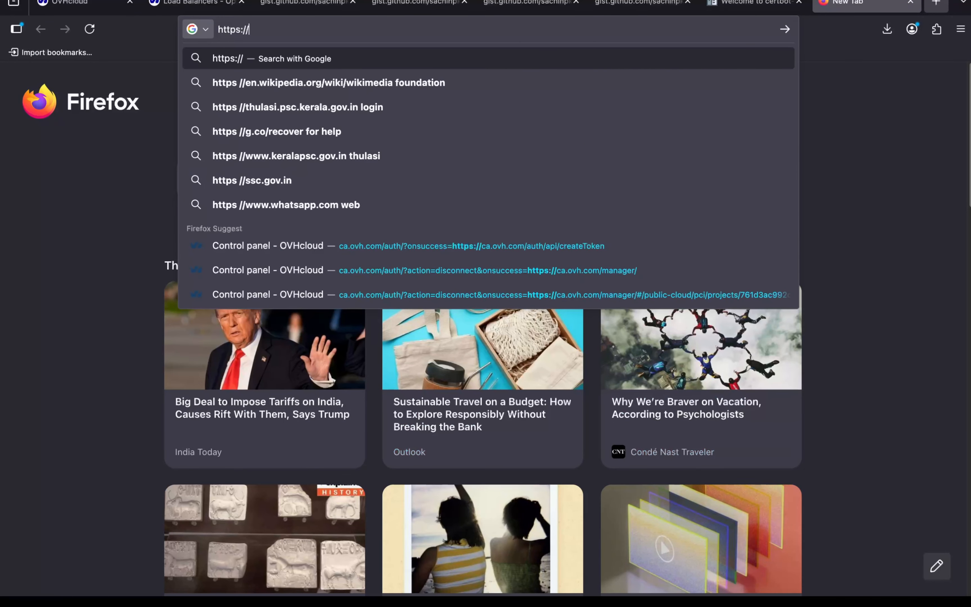
type("myl")
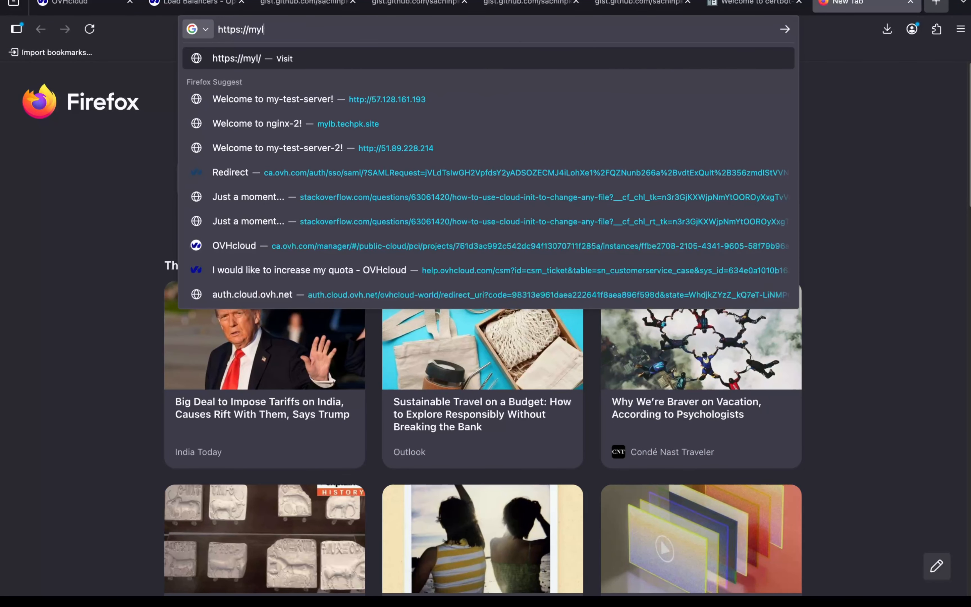
type("b.techp")
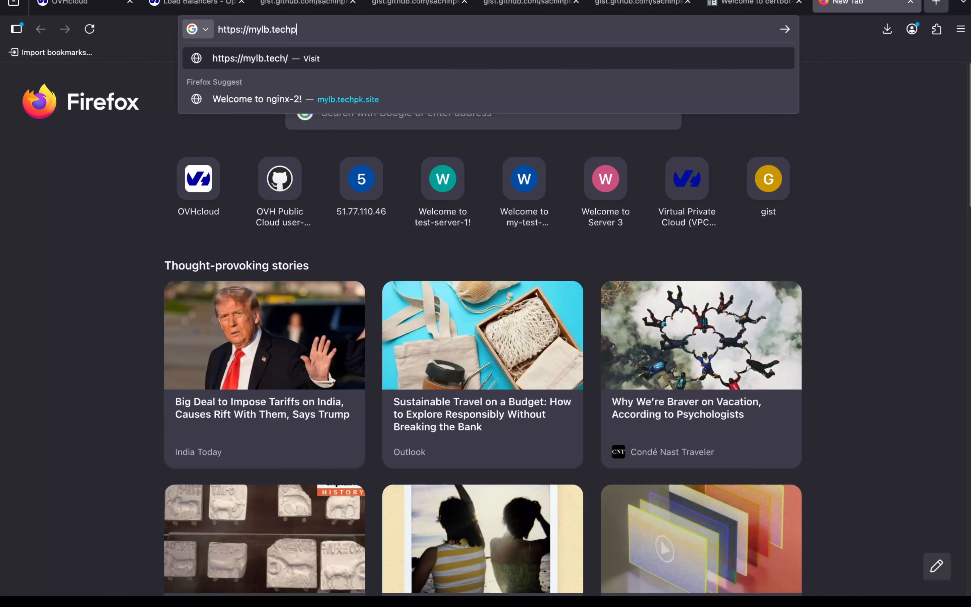
type("k.site")
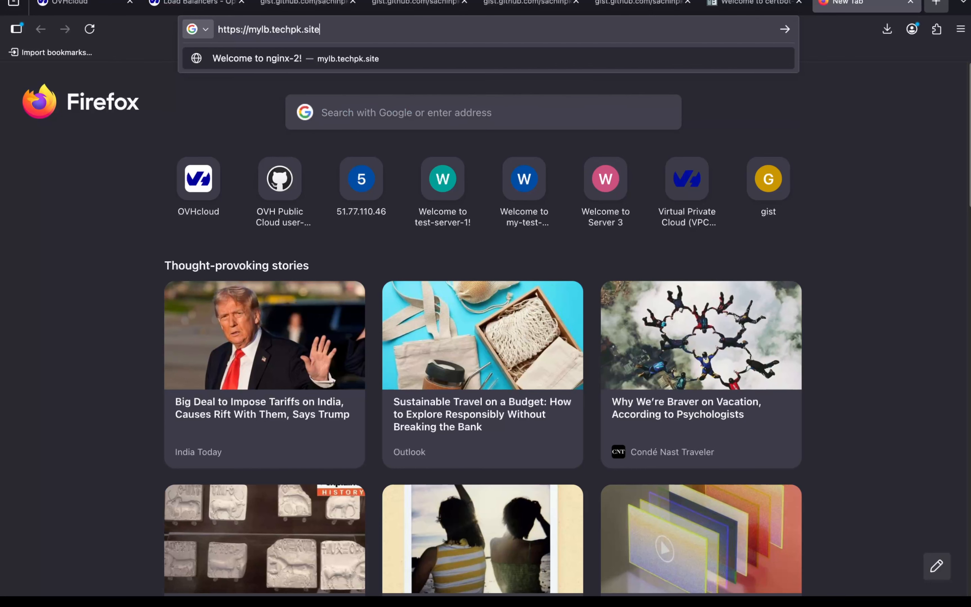
key("Return")
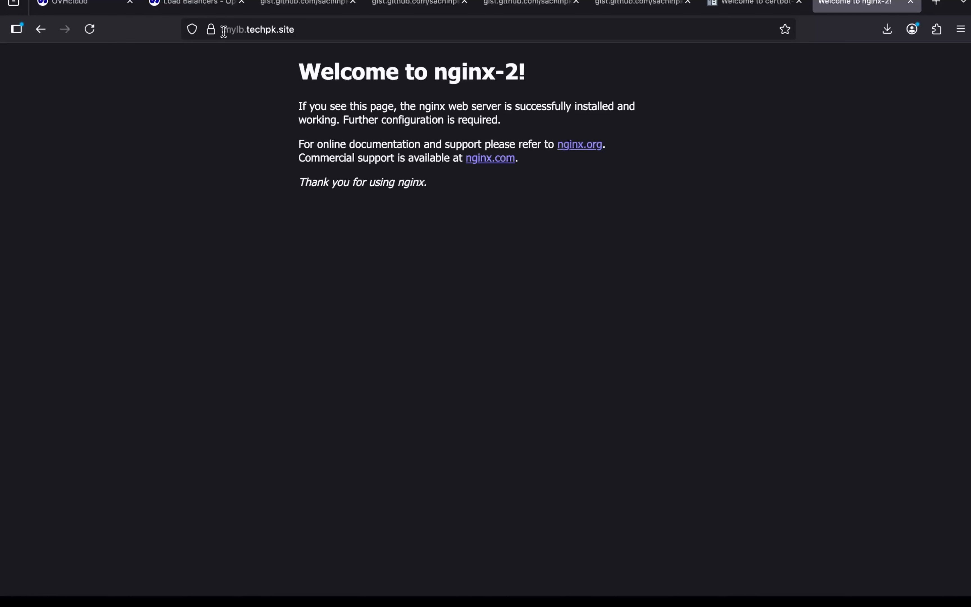
Step: Check the connection security and certificate issuer in the site information for mylb.techpk.site
left_click(215, 32)
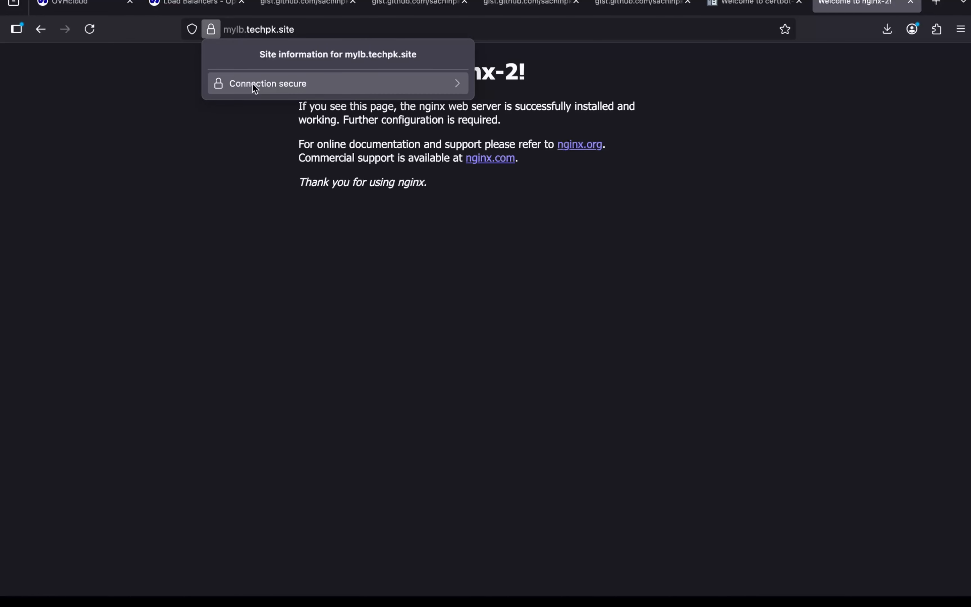
left_click(260, 86)
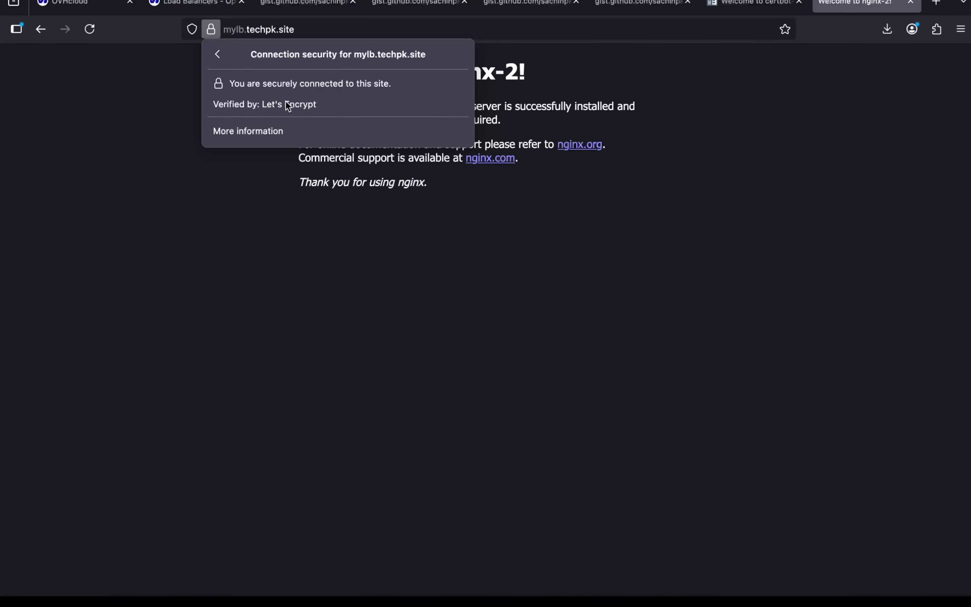
left_click(243, 212)
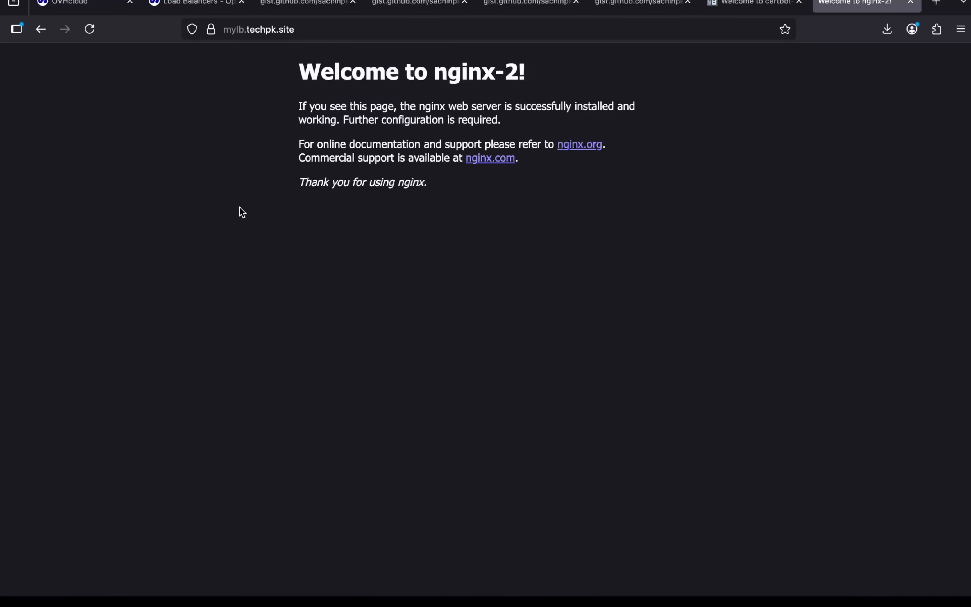
Step: Reload mylb.techpk.site several times to check how requests are distributed across the backend servers
left_click(329, 30)
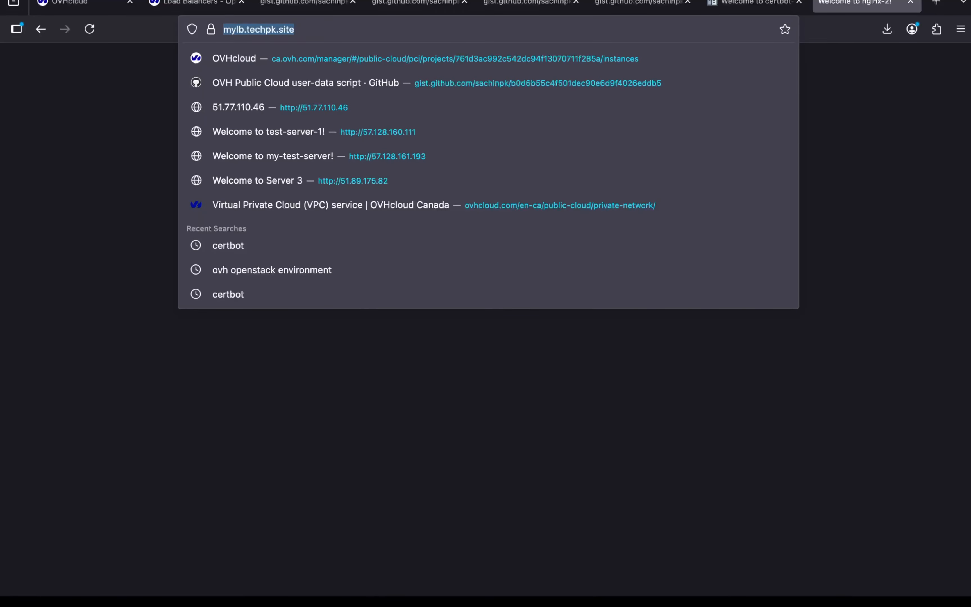
key("Escape")
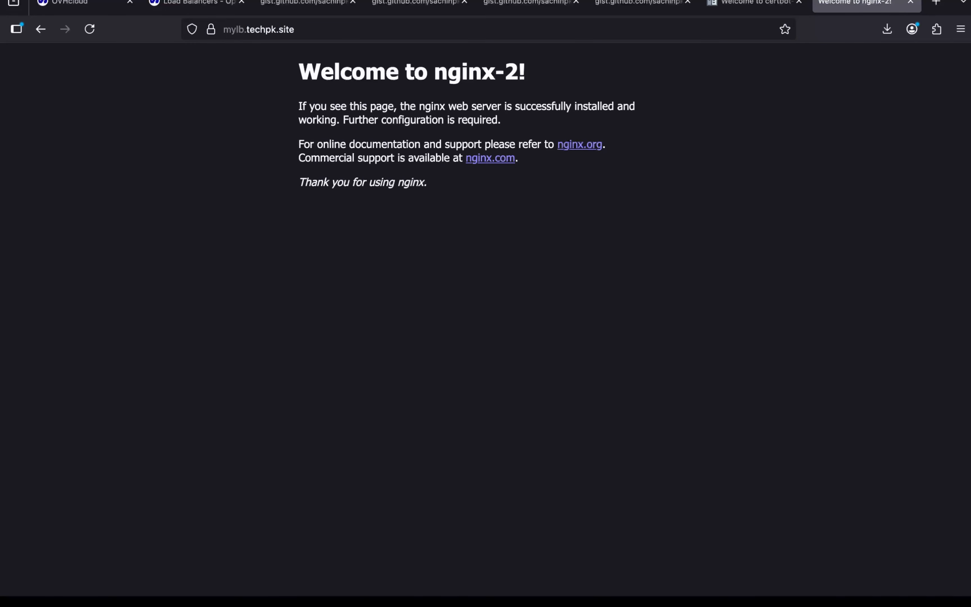
key("ctrl+r")
key("ctrl+r")
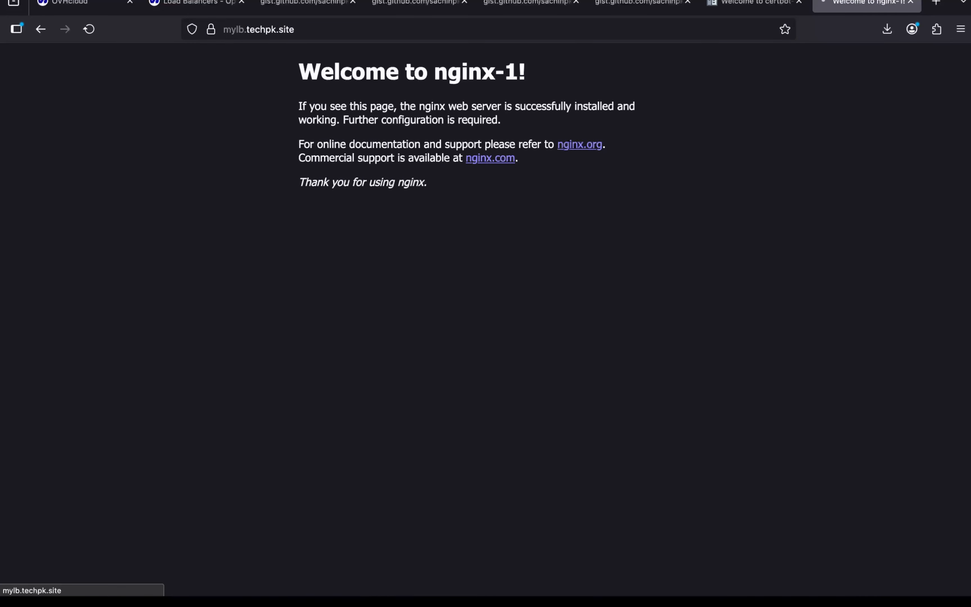
key("ctrl+r")
key("ctrl+r")
key("ctrl+r")
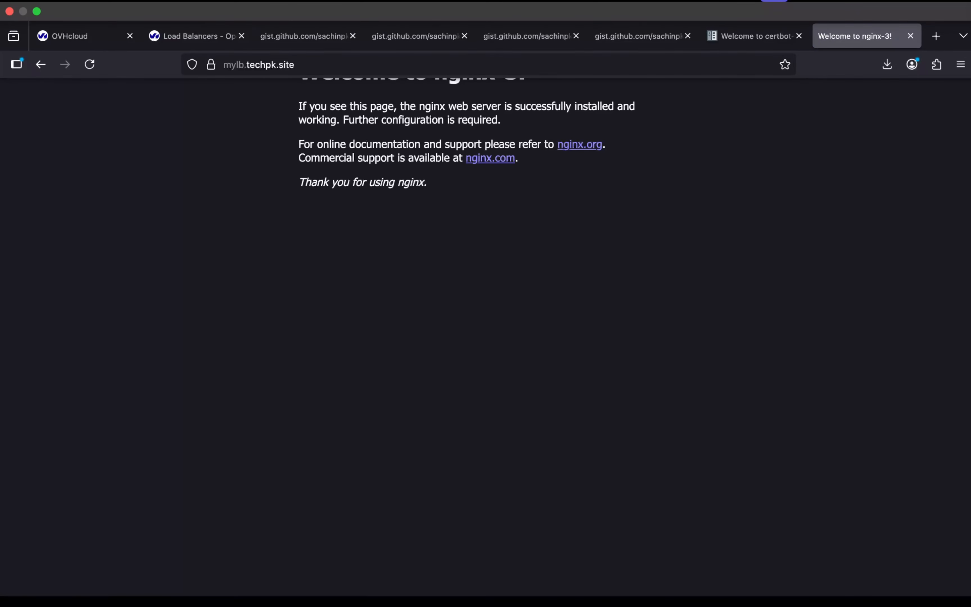
Step: Open the full certificate of mylb.techpk.site from the page's security details and close the page information window
left_click(209, 30)
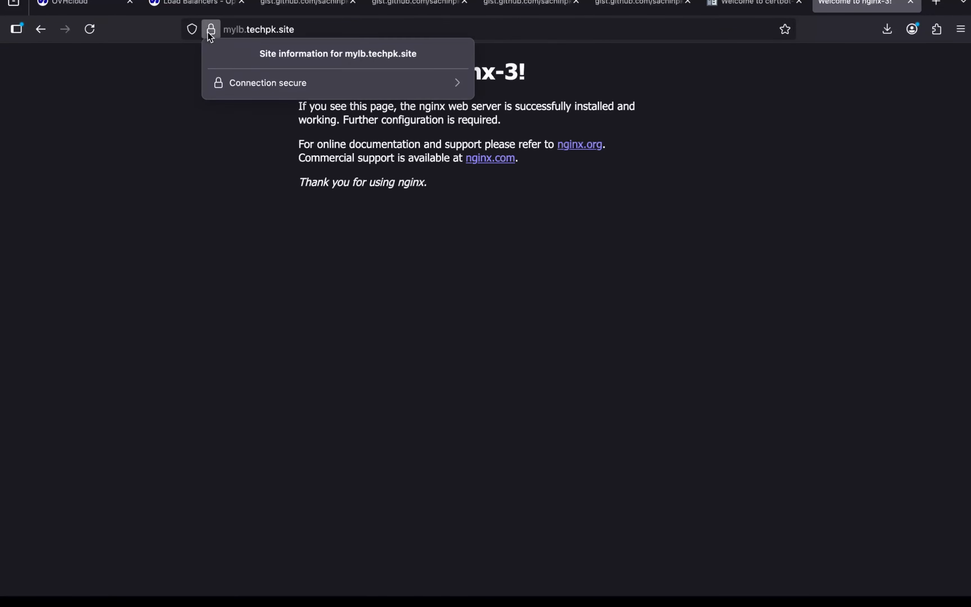
left_click(243, 83)
left_click(278, 128)
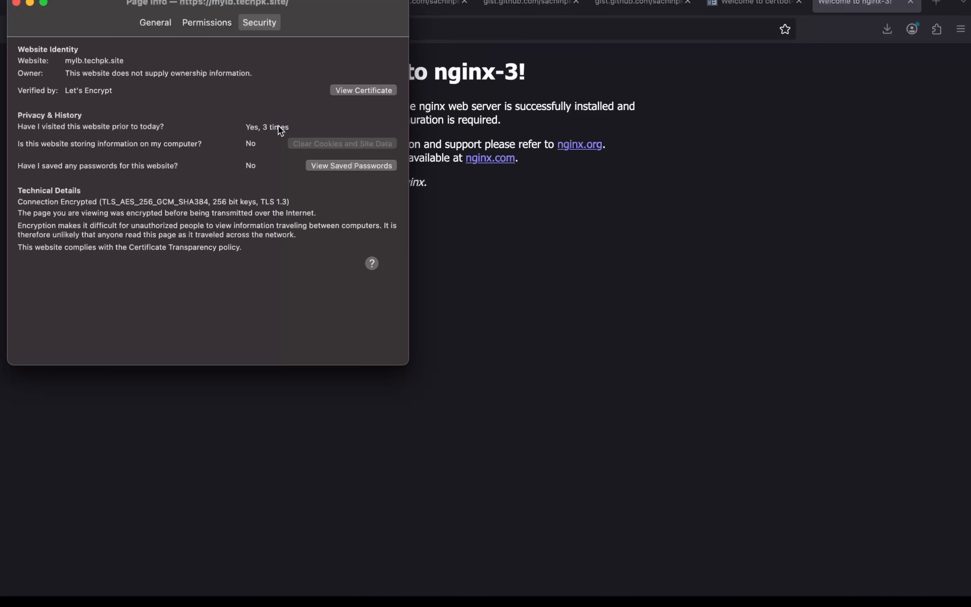
left_click(347, 90)
left_click(16, 3)
Step: Examine the certificate's validity period and expiry date, closing the certificate page when done
scroll(369, 369, "down", 2)
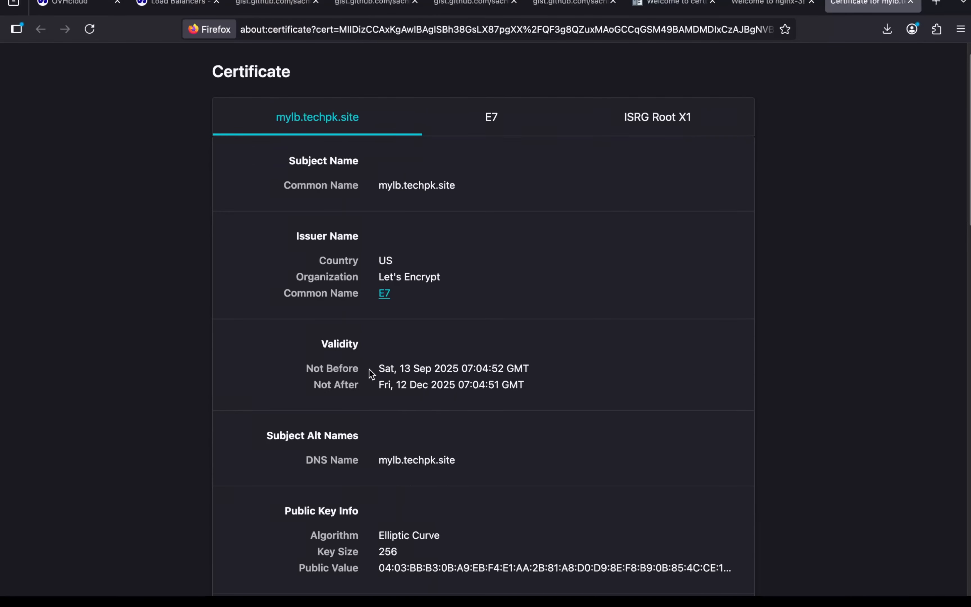
scroll(368, 369, "down", 1)
double_click(326, 310)
left_click(382, 351)
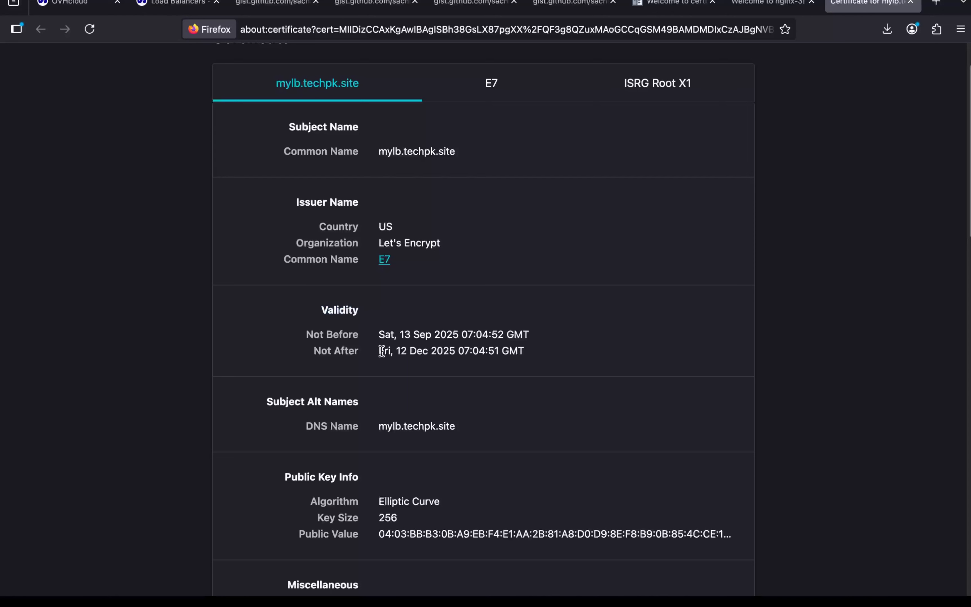
left_click_drag(381, 351, 505, 351)
left_click(547, 314)
left_click(911, 4)
Step: Review the certificate update script's domain name, listener ID and OpenStack variables in the open gist
left_click(643, 8)
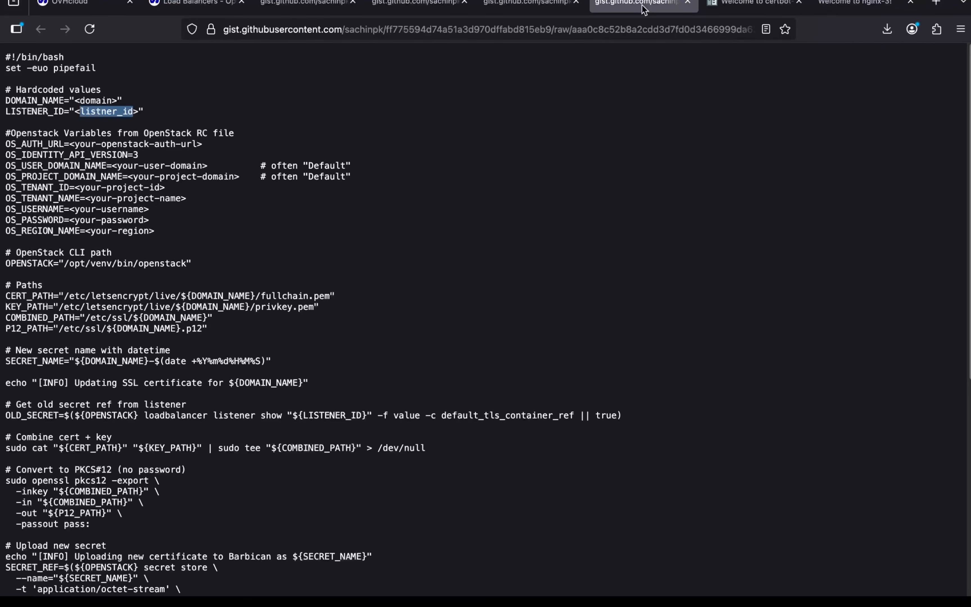
left_click(416, 233)
scroll(417, 233, "down", 1)
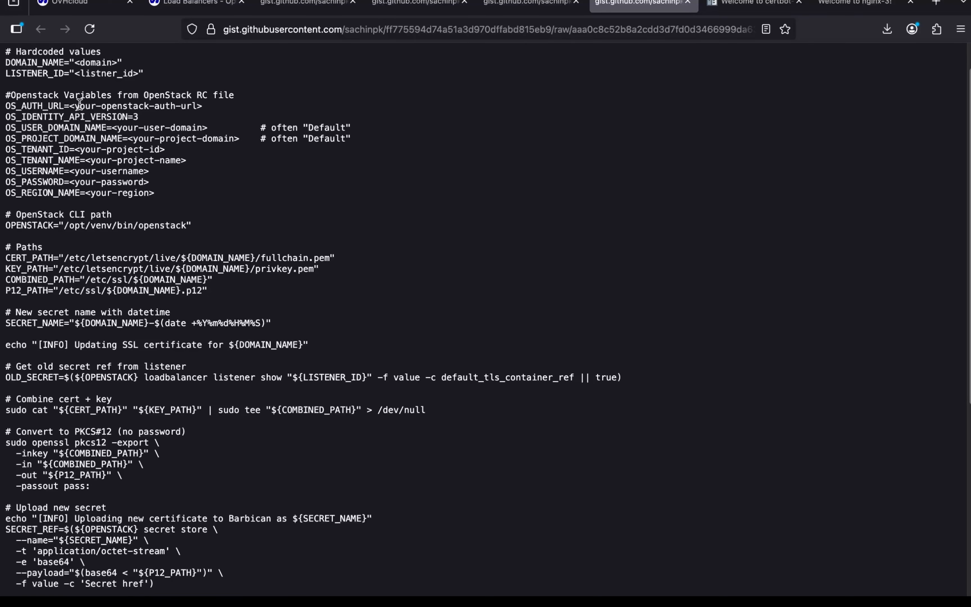
double_click(92, 62)
double_click(100, 73)
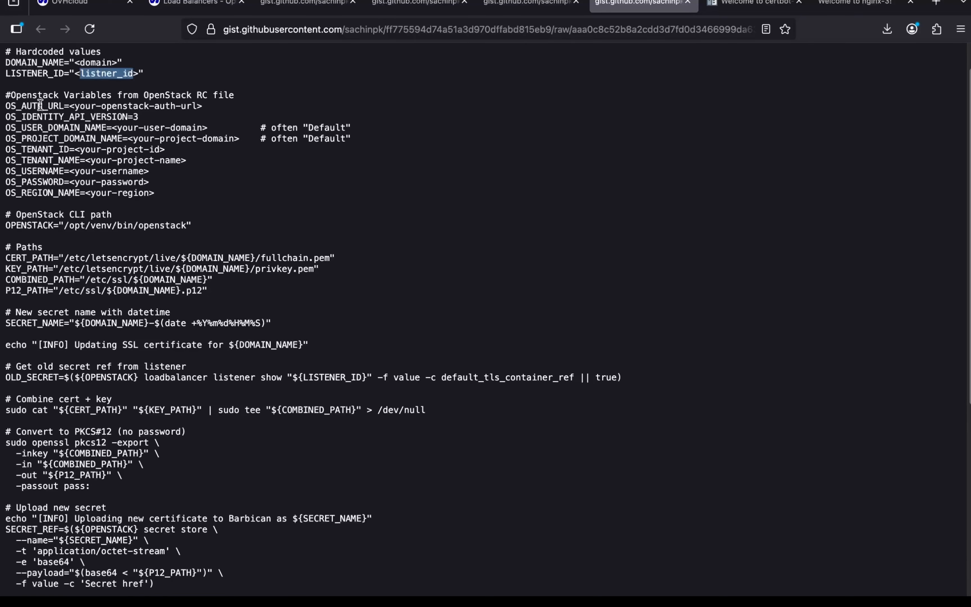
left_click_drag(38, 106, 90, 197)
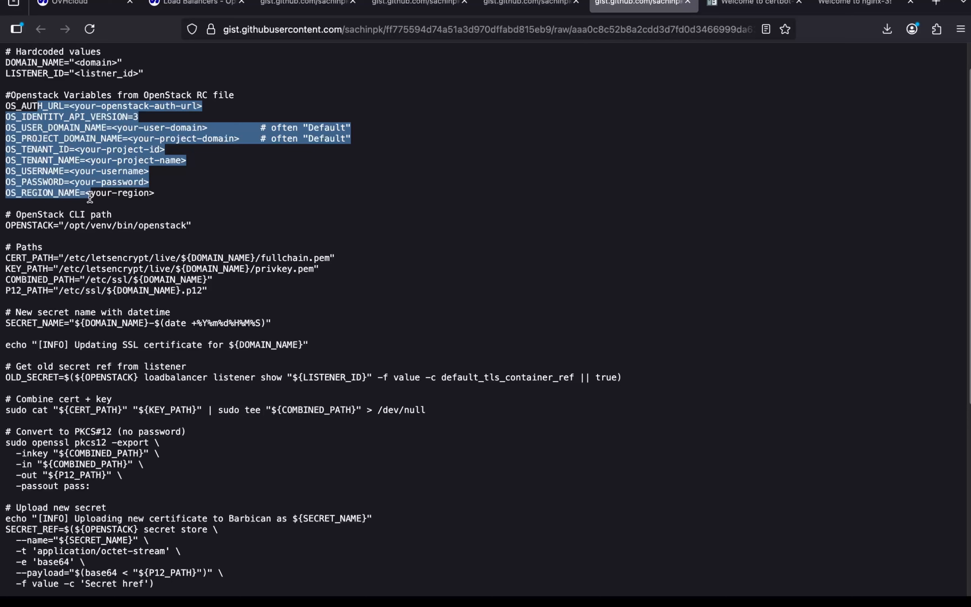
Step: Switch to the terminal and list the export lines of openrc.sh with grep
key("super+Tab")
key("super+Tab")
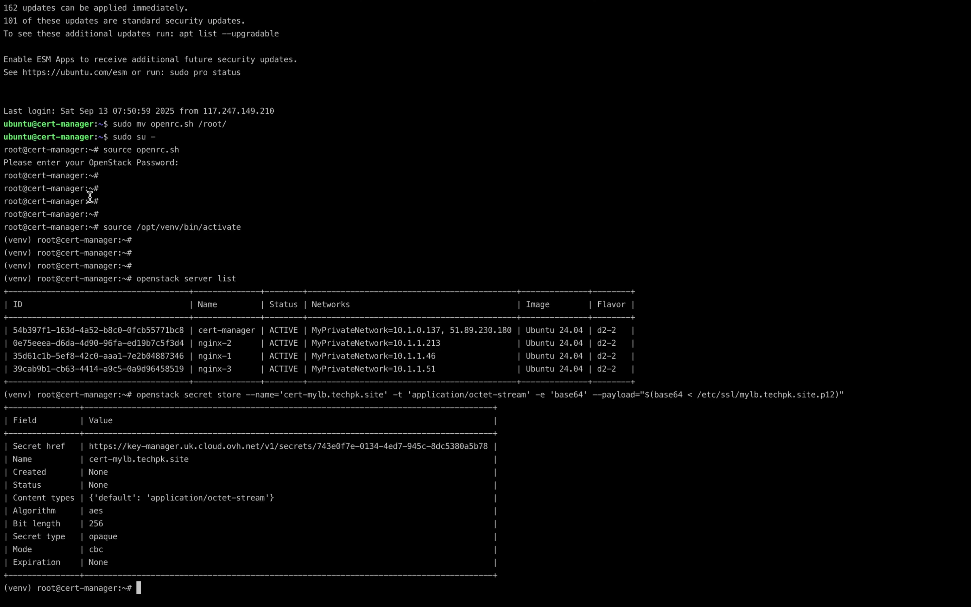
type("grep export openrc.sh")
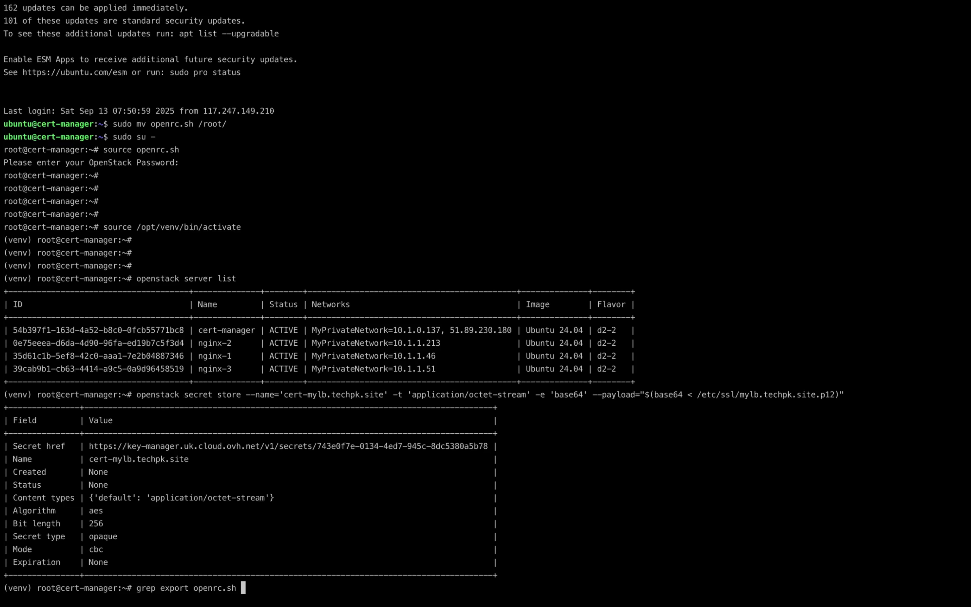
key("Return")
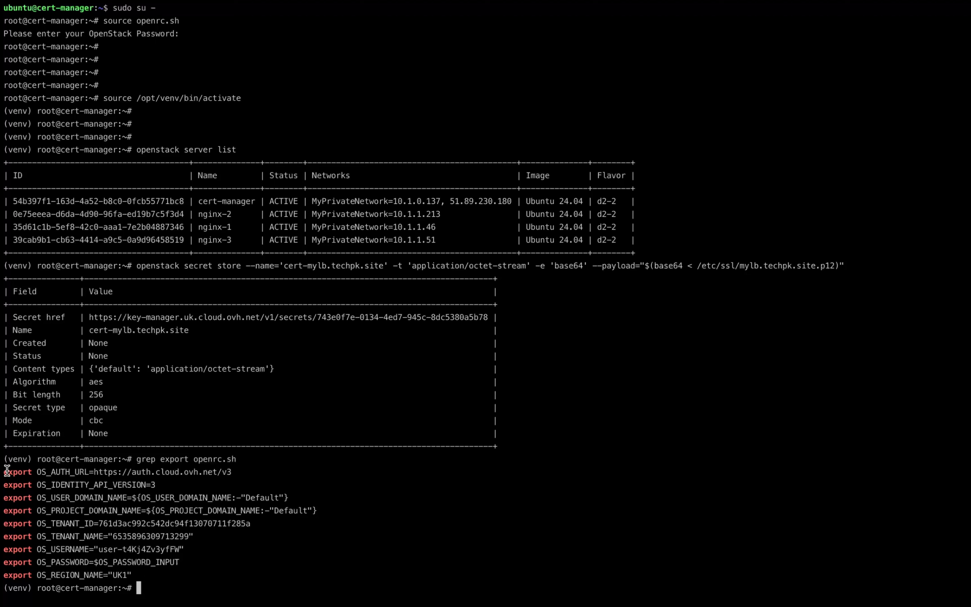
Step: Print only the variable assignments from openrc.sh by piping the grep output to awk '{print $2}', and check the OS_PASSWORD entry
key("Up")
type("|aw")
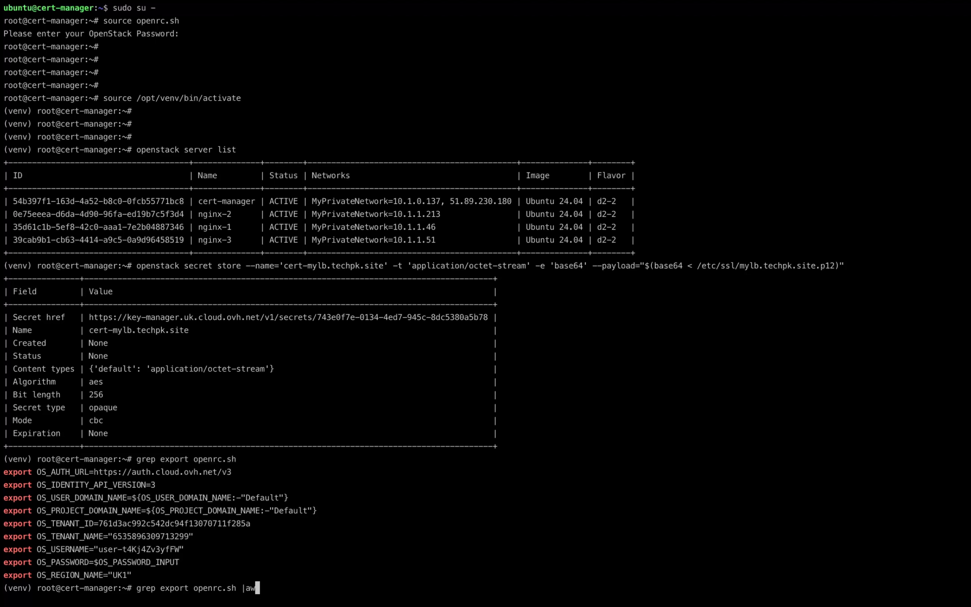
type("k '{print $2}'")
key("Return")
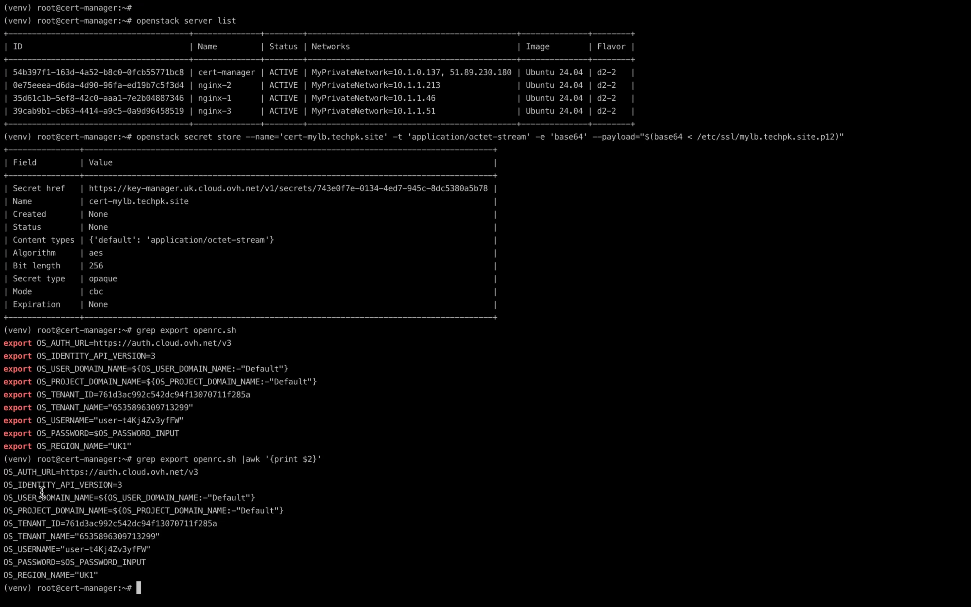
double_click(42, 478)
left_click(76, 493)
double_click(45, 562)
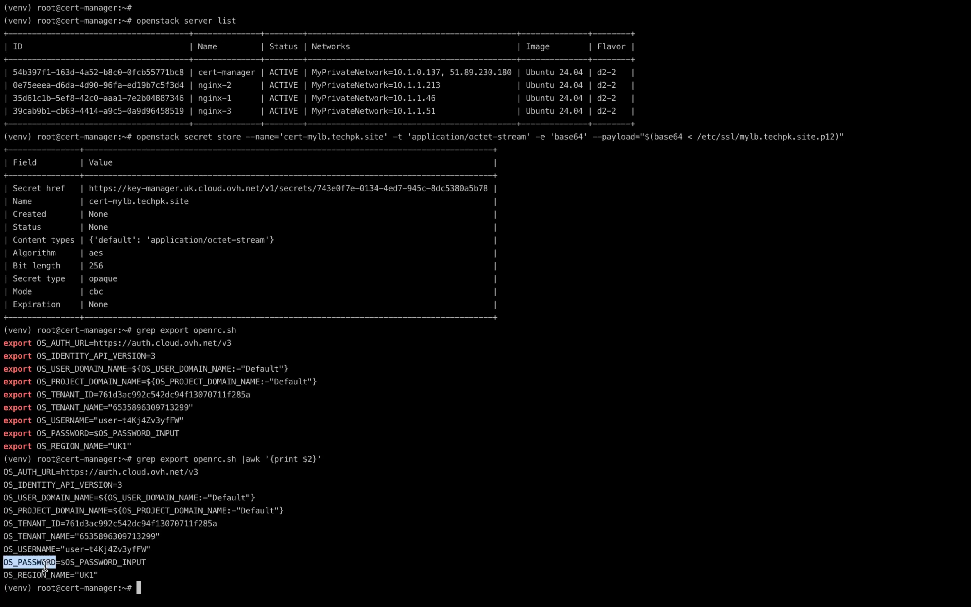
double_click(89, 563)
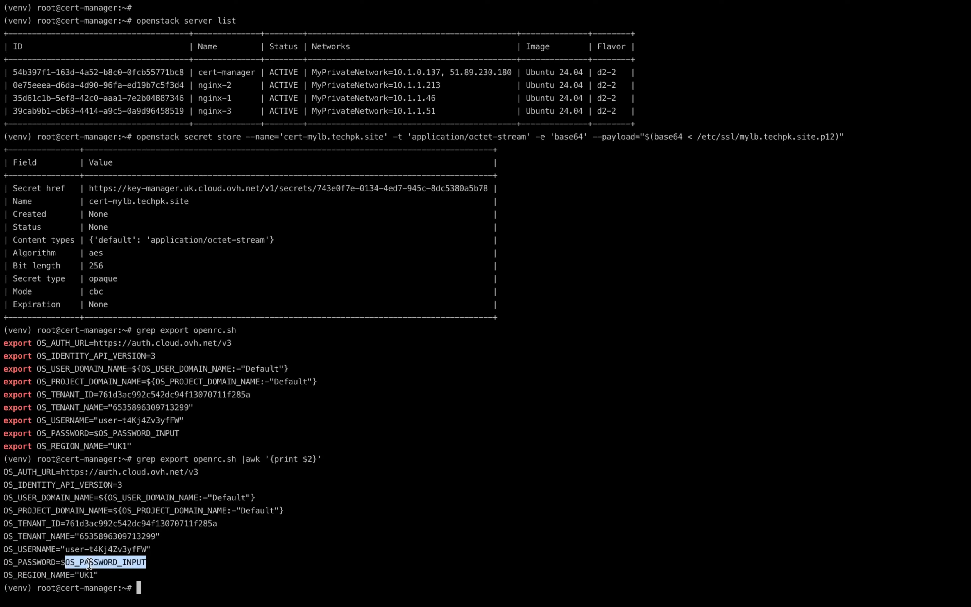
Step: Check the script's OPENSTACK path in the browser gist against the output of "which openstack" in the terminal
key("ctrl+Right")
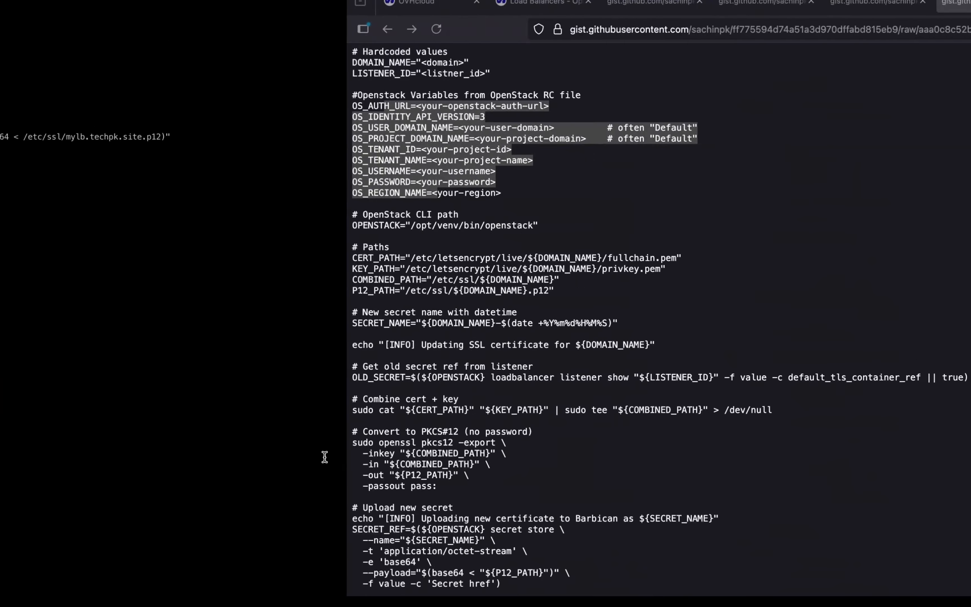
left_click(206, 212)
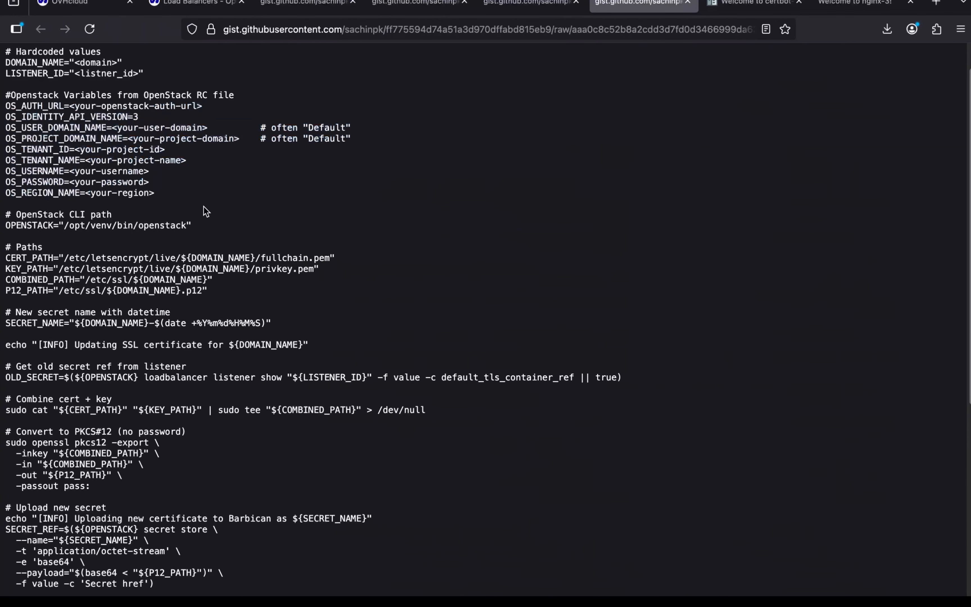
double_click(35, 224)
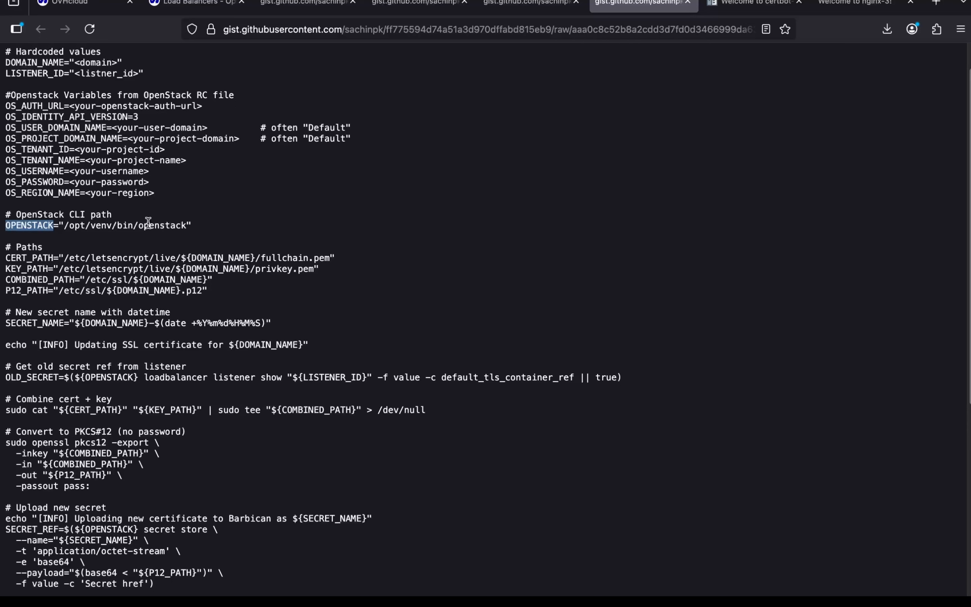
key("ctrl+Left")
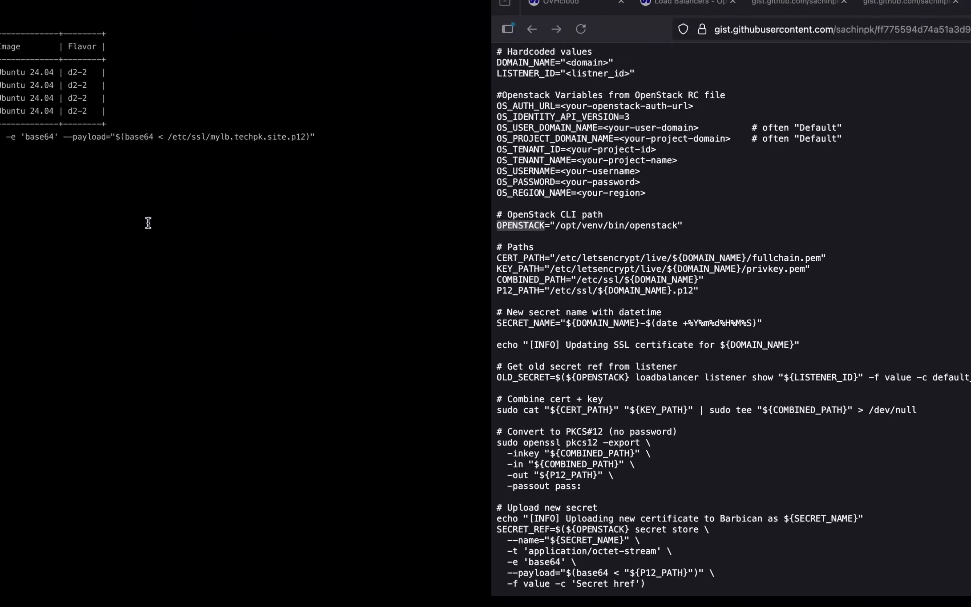
type("hic")
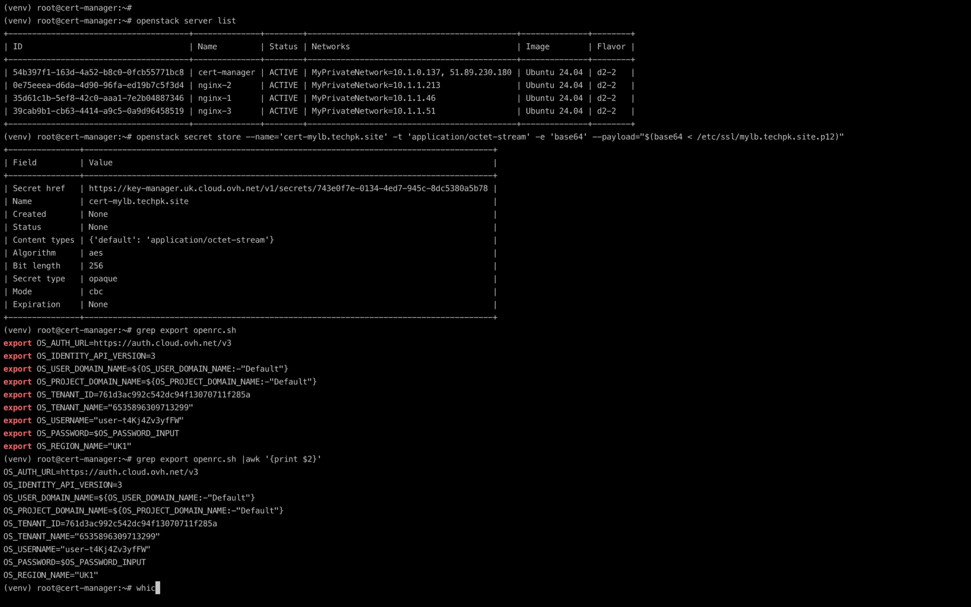
type("h openstack")
key("Return")
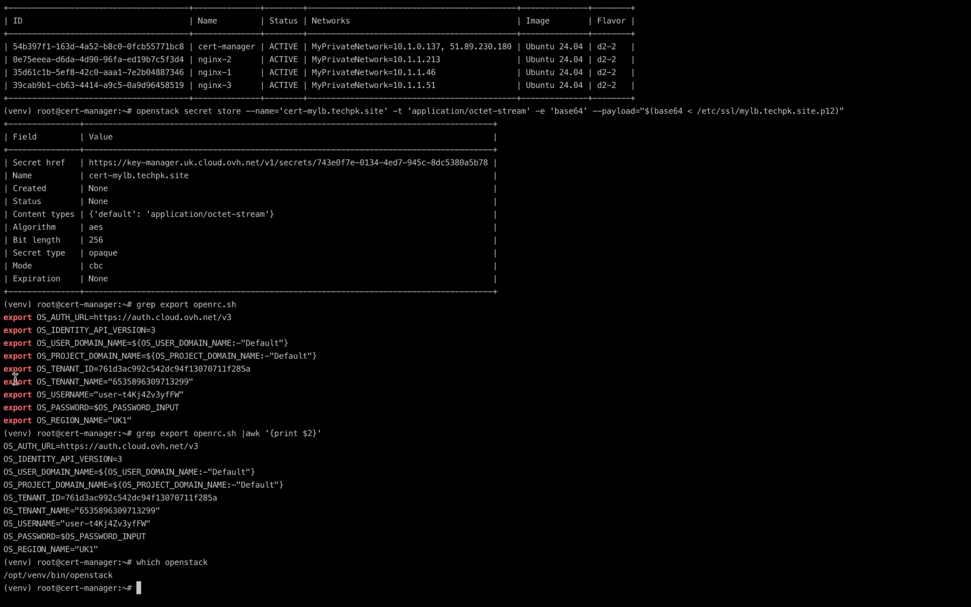
double_click(57, 574)
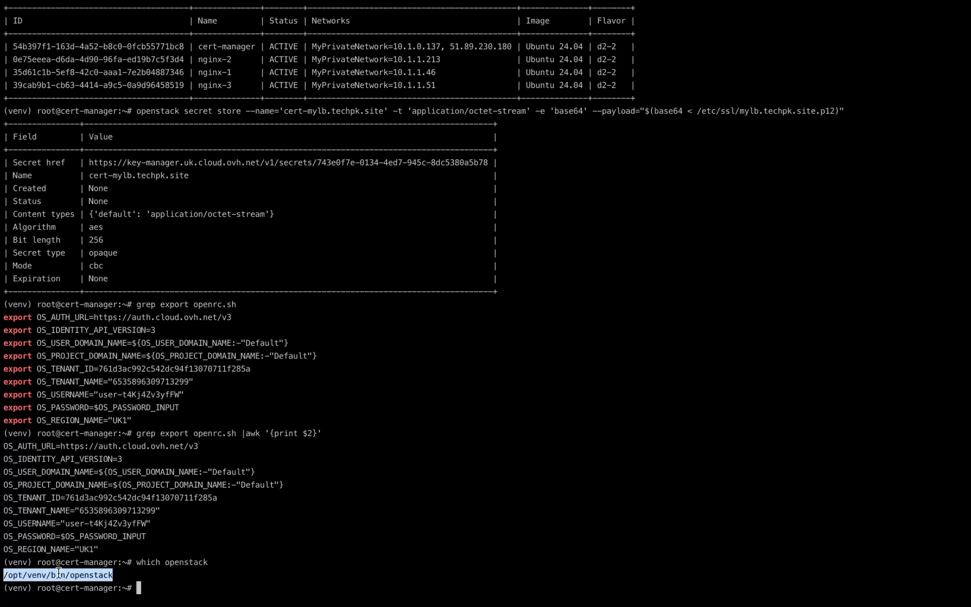
left_click(339, 526)
Step: Return to the gist and review how the script gets the old secret, converts the certificate to PKCS#12 and uploads the new secret
key("super+Tab")
left_click(245, 206)
scroll(210, 382, "down", 3)
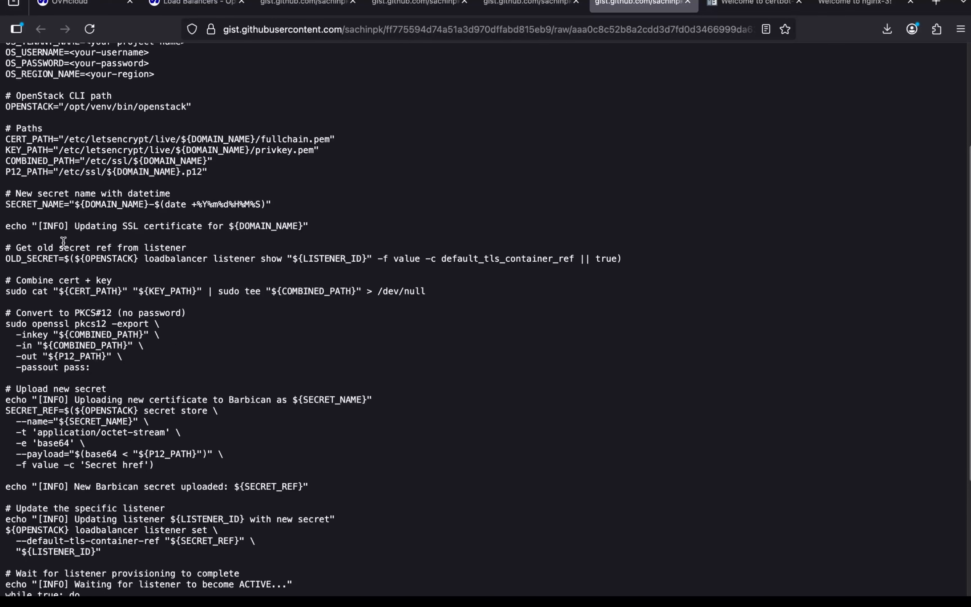
double_click(37, 258)
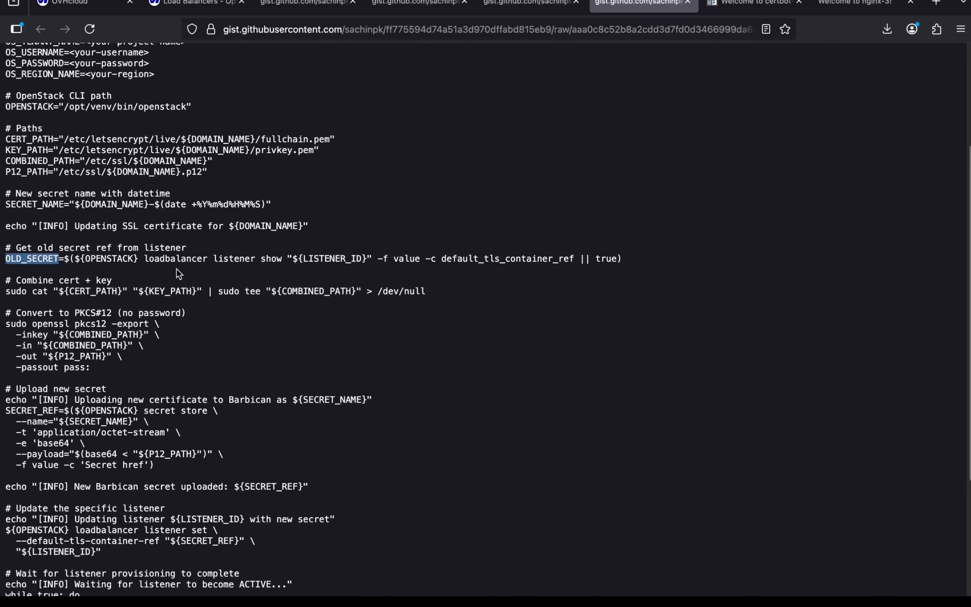
scroll(213, 360, "down", 1)
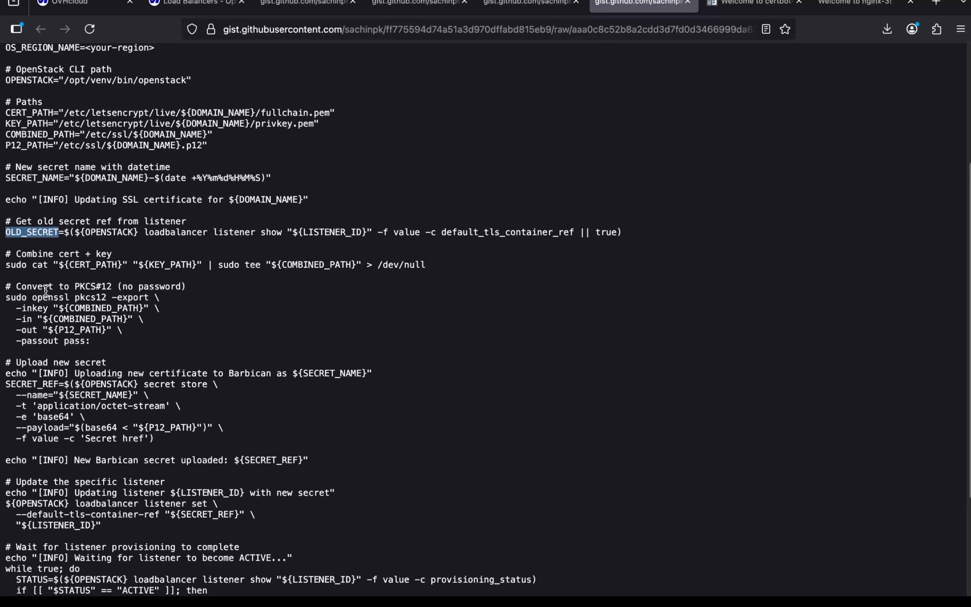
double_click(46, 298)
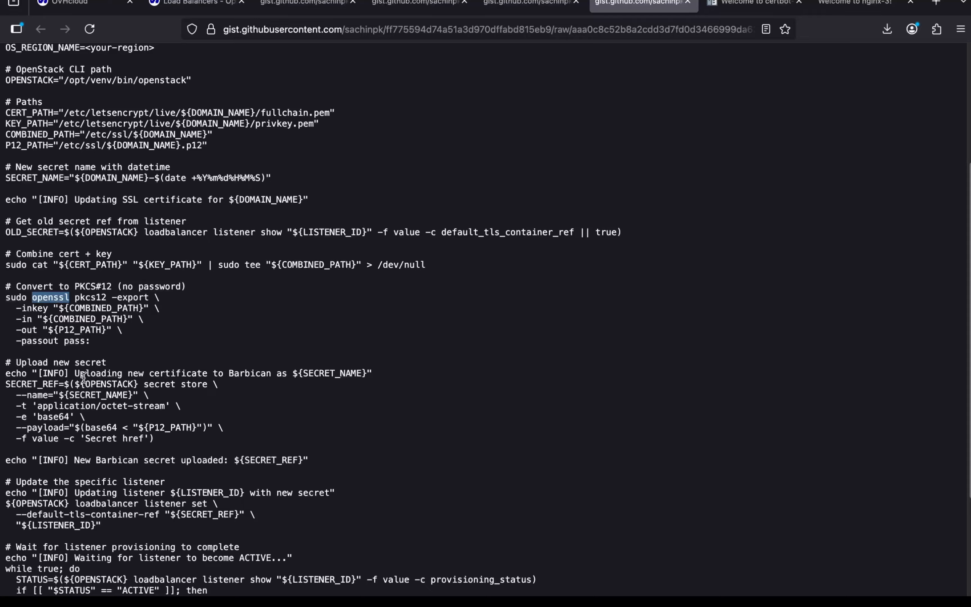
scroll(83, 378, "down", 3)
left_click_drag(144, 298, 208, 298)
scroll(195, 365, "down", 2)
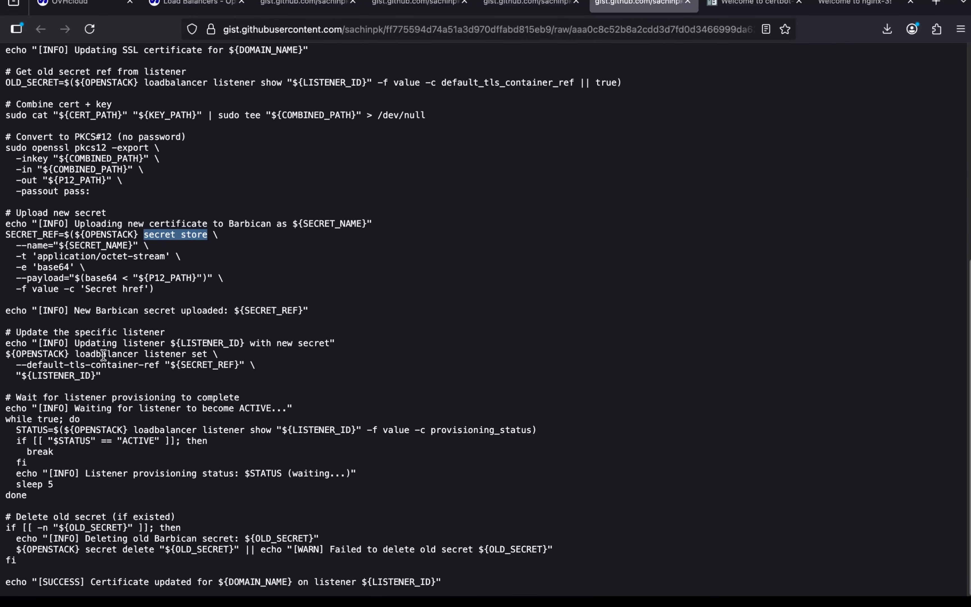
Step: Examine the script's listener update, provisioning wait loop and old secret deletion, returning to the start of the script
left_click(76, 355)
left_click_drag(76, 355, 159, 366)
left_click(152, 450)
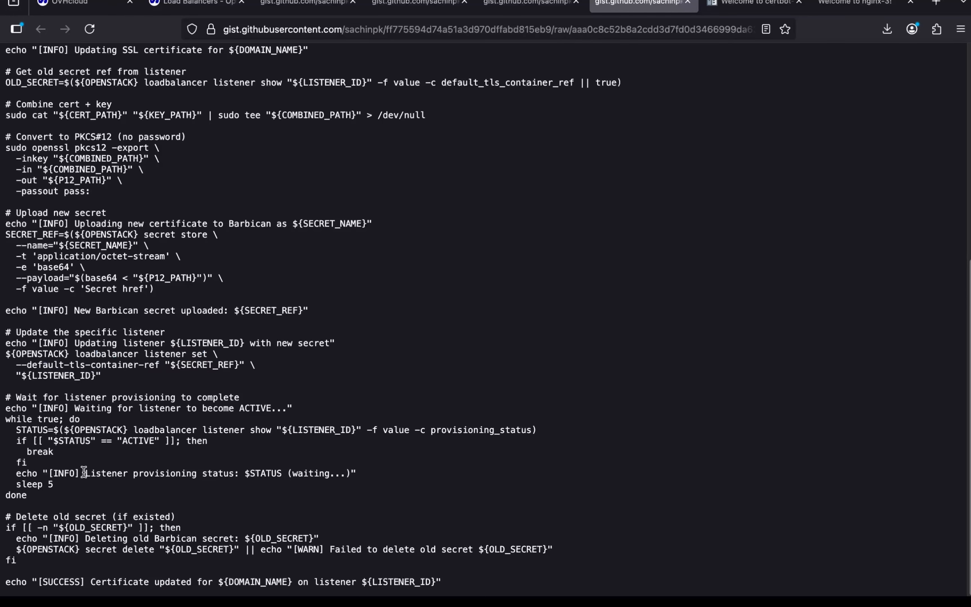
left_click_drag(83, 474, 143, 474)
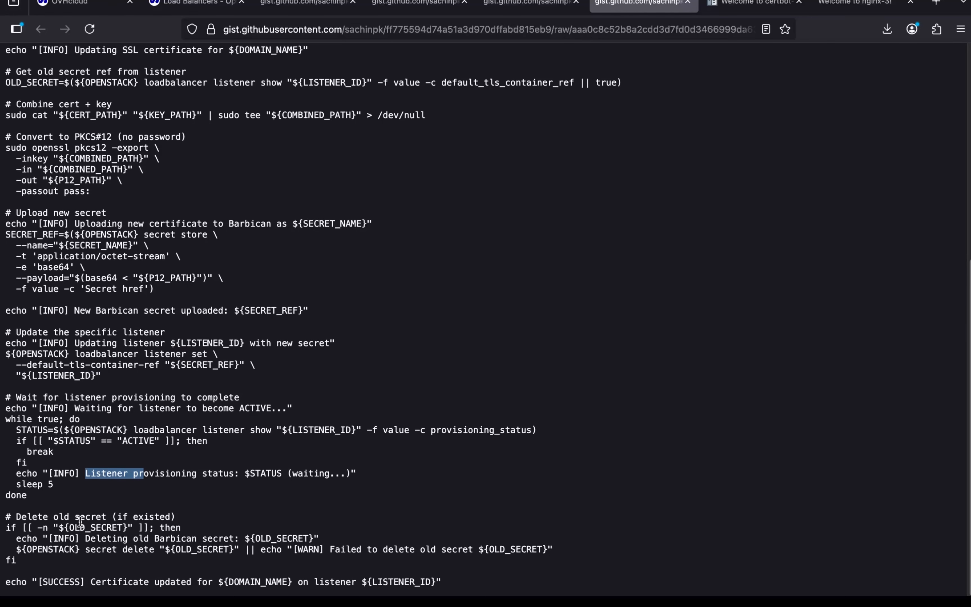
left_click_drag(75, 518, 144, 552)
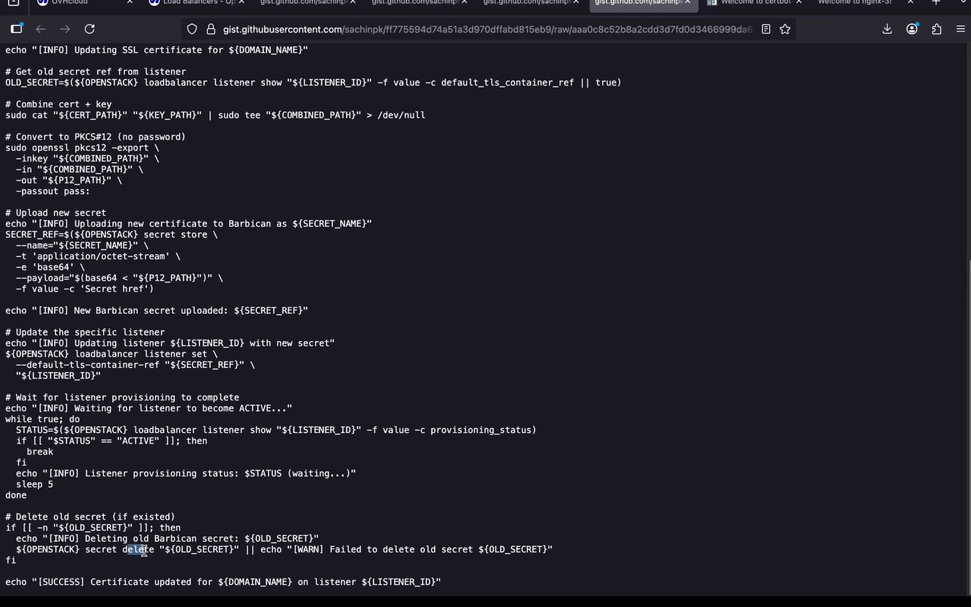
scroll(144, 552, "down", 1)
scroll(145, 552, "up", 1)
scroll(294, 277, "up", 5)
scroll(295, 277, "up", 9)
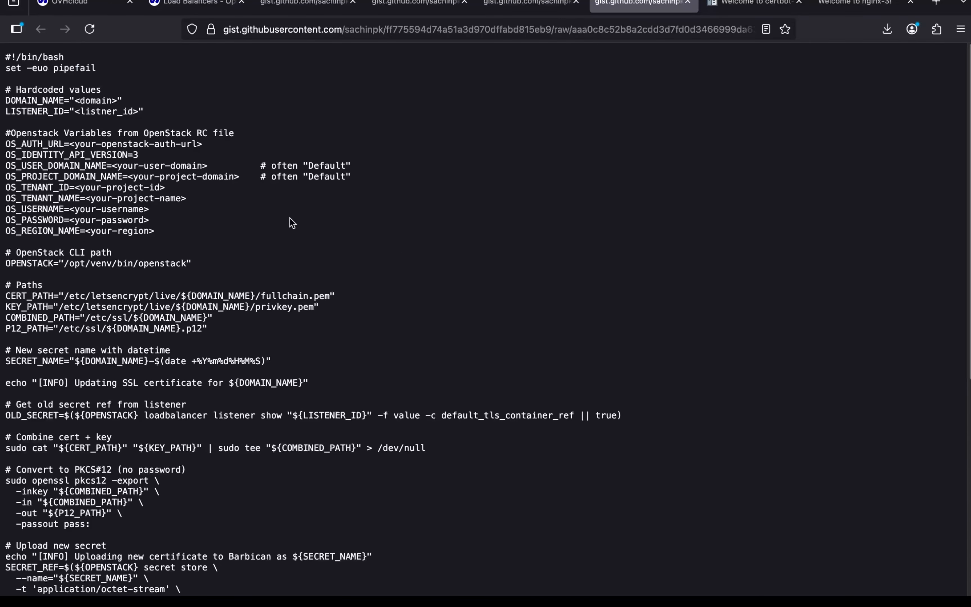
Step: In the terminal, list the contents of /etc/letsencrypt/ and of its renewal-hooks directory
key("ctrl+Left")
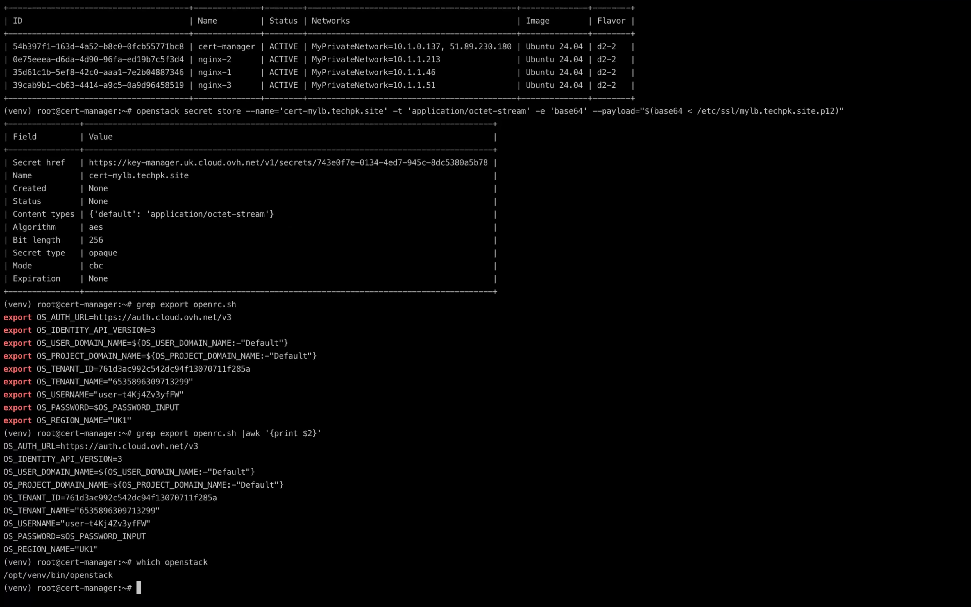
type("ls /etc/let")
key("Tab")
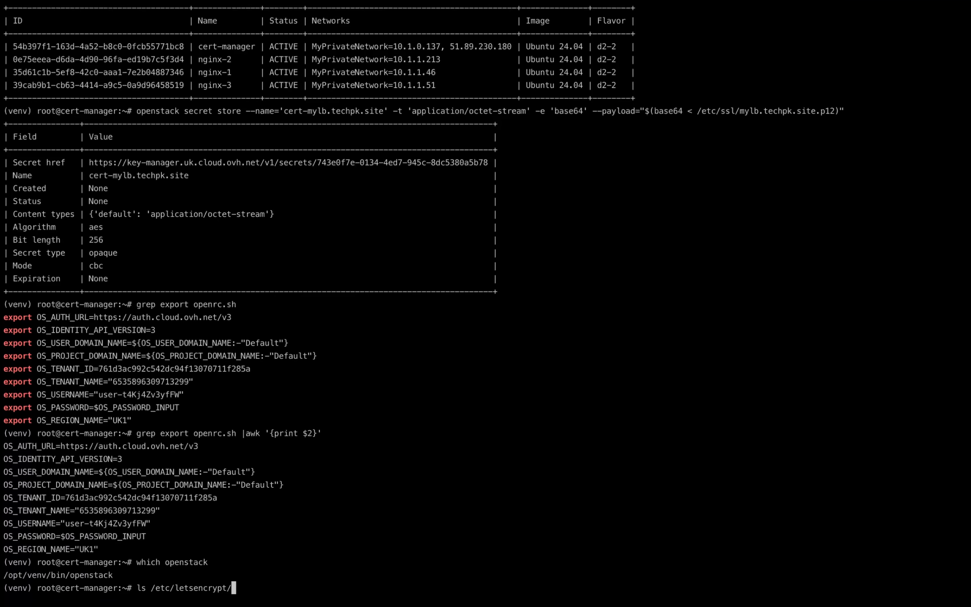
key("Return")
key("Up")
type("rene")
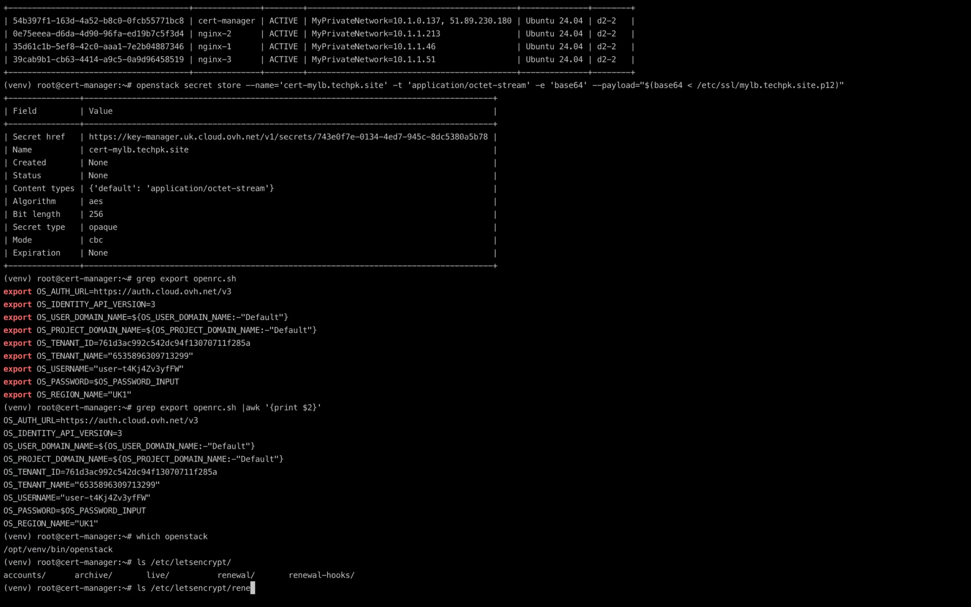
key("Tab")
type("-")
key("Tab")
key("Return")
Step: List the contents of /etc/letsencrypt/renewal-hooks/deploy/
key("Up")
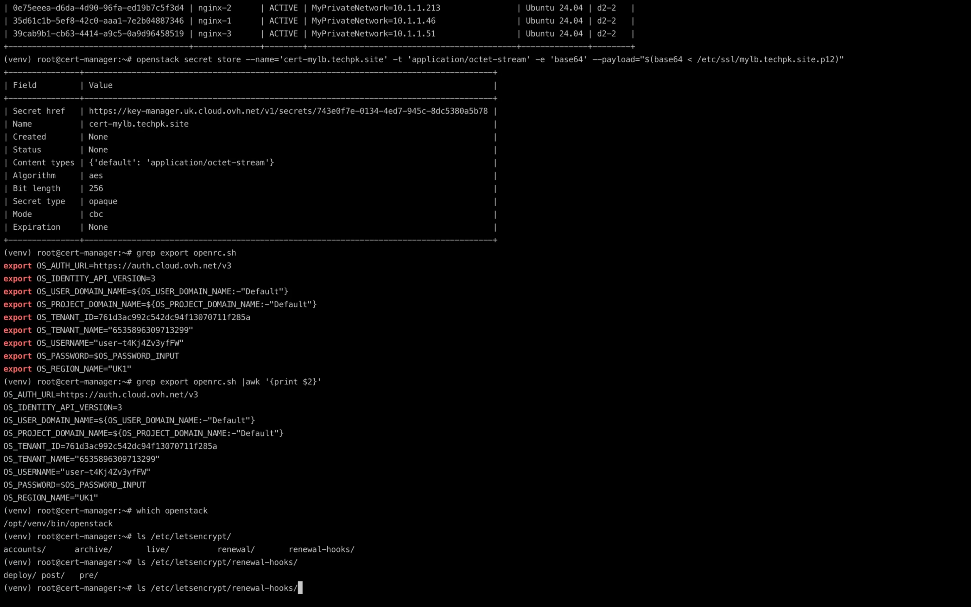
type("d")
key("Tab")
key("Return")
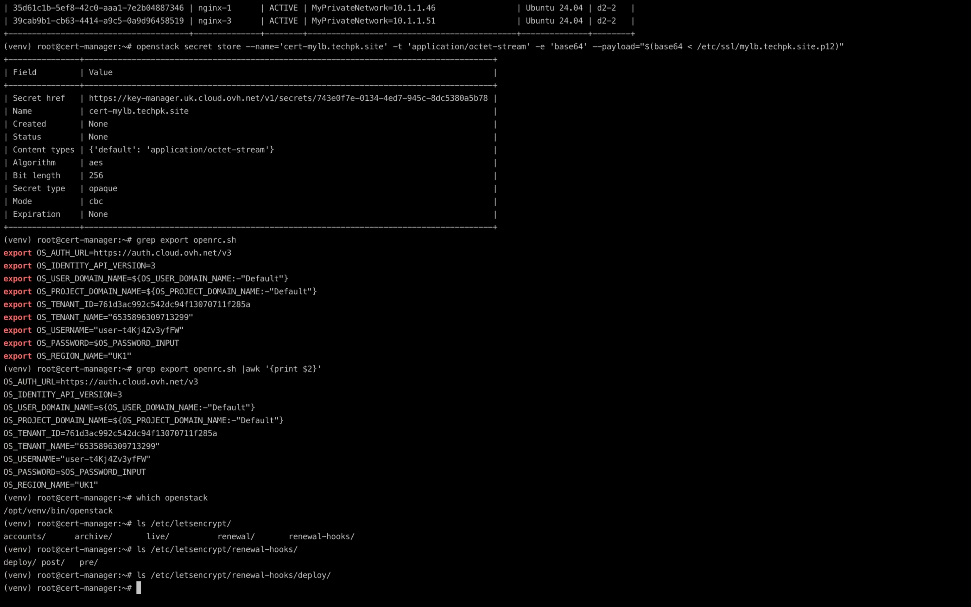
Step: Create /etc/letsencrypt/renewal-hooks/deploy/lb-update.sh in vim and start inserting text
double_click(198, 574)
key("super+c")
left_click(342, 461)
type("vim")
key("super+v")
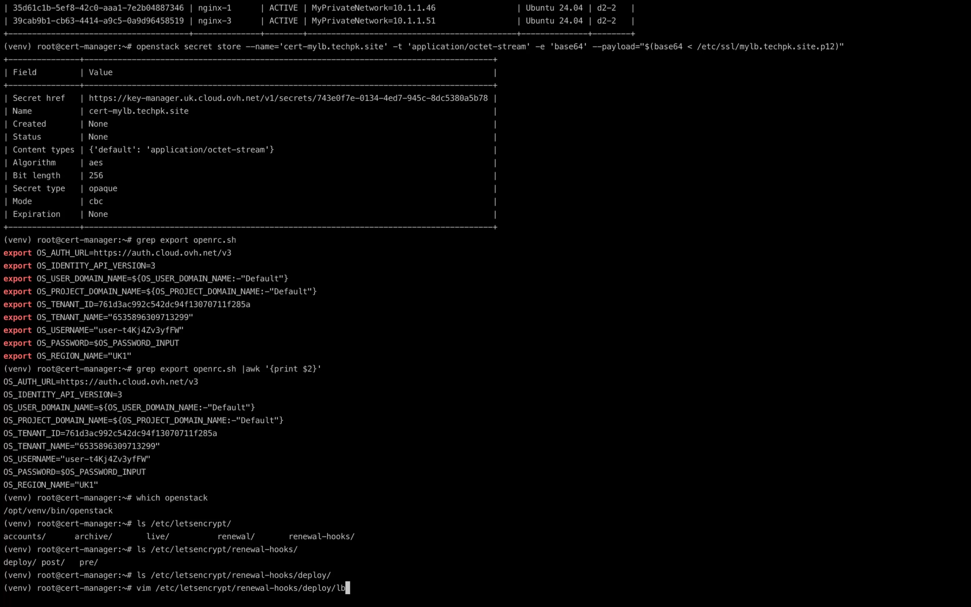
type("lb-update.sh")
key("Return")
key("i")
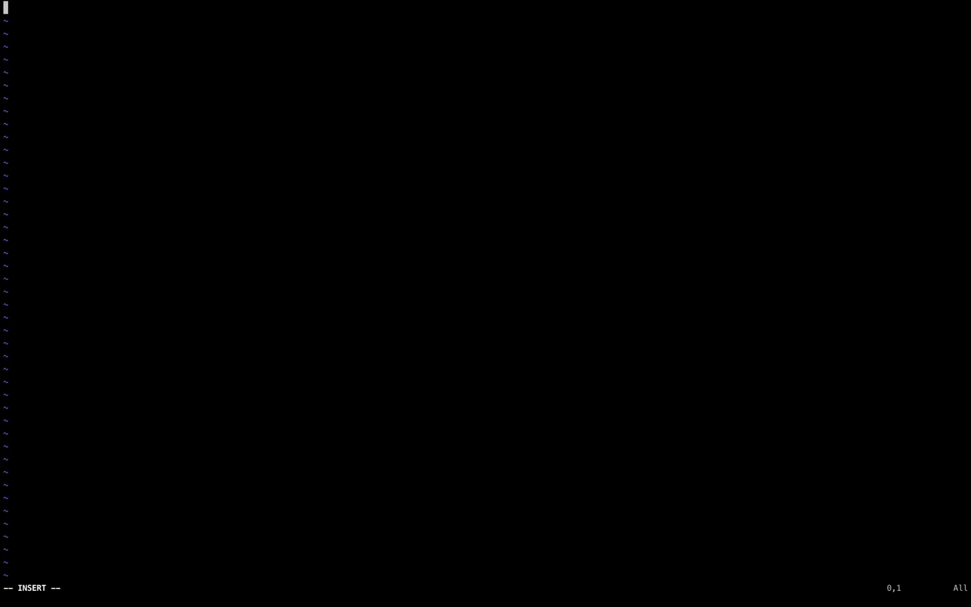
Step: Copy the entire certificate update script from the browser gist into lb-update.sh, then save and close the file
key("super+Tab")
key("super+a")
key("super+c")
key("super+Tab")
key("super+v")
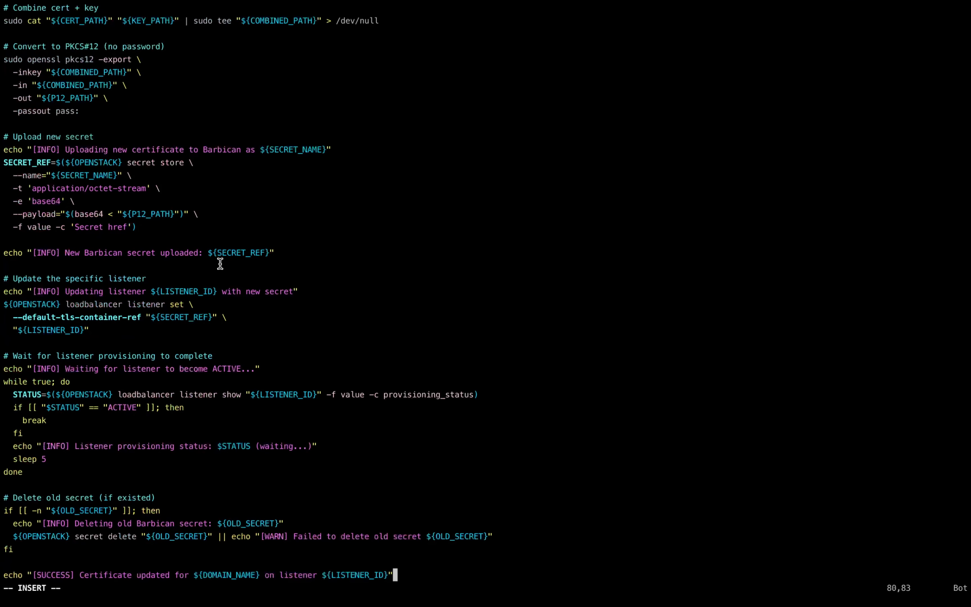
key("Escape")
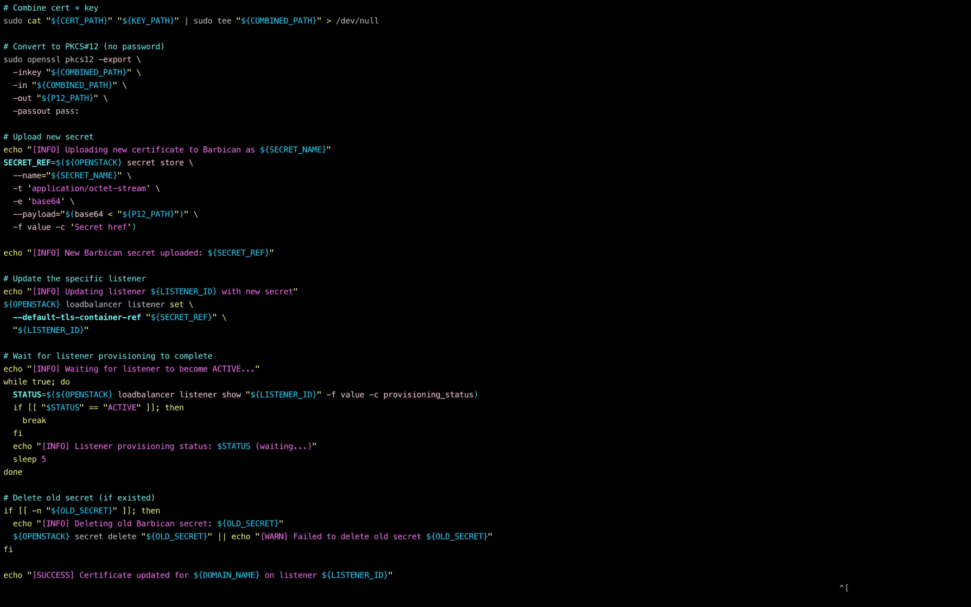
type(":wq")
key("Return")
Step: Copy the OS_AUTH_URL through OS_REGION_NAME assignments from the awk output and reopen lb-update.sh in vim
left_click_drag(103, 473, 2, 368)
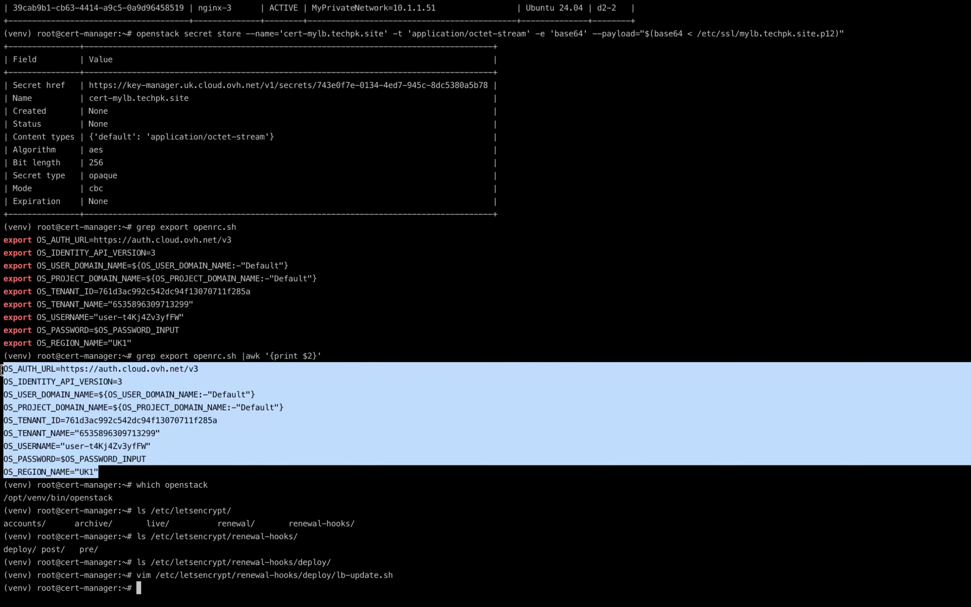
left_click(241, 445)
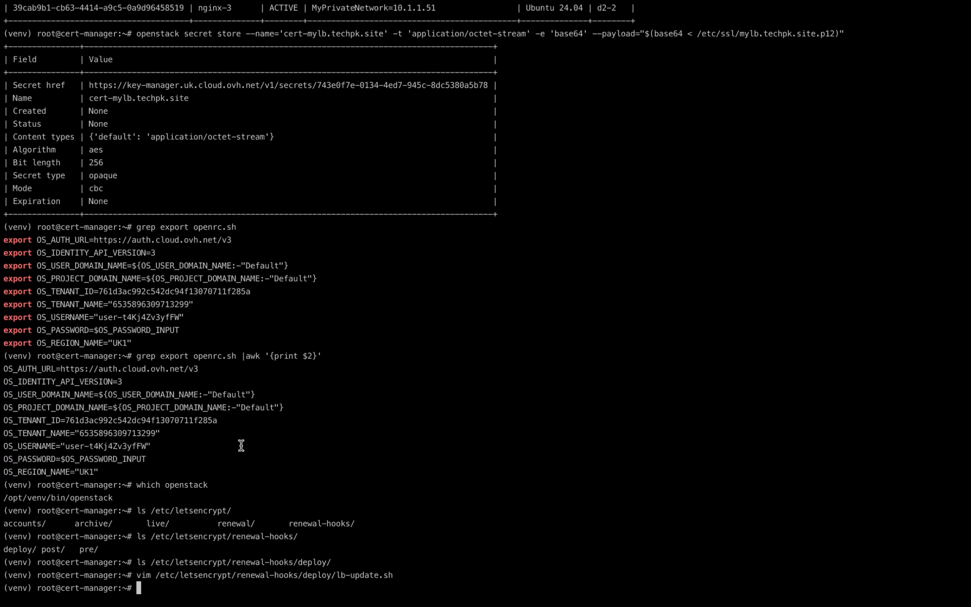
key("Up")
key("Return")
Step: Replace the placeholder OpenStack variable lines in lb-update.sh with the copied OS_AUTH_URL through OS_REGION_NAME assignments
key("shift+g")
key("g")
key("g")
key("Down")
key("Down")
key("Down")
key("Down")
key("Down")
key("Down")
key("Down")
key("Down")
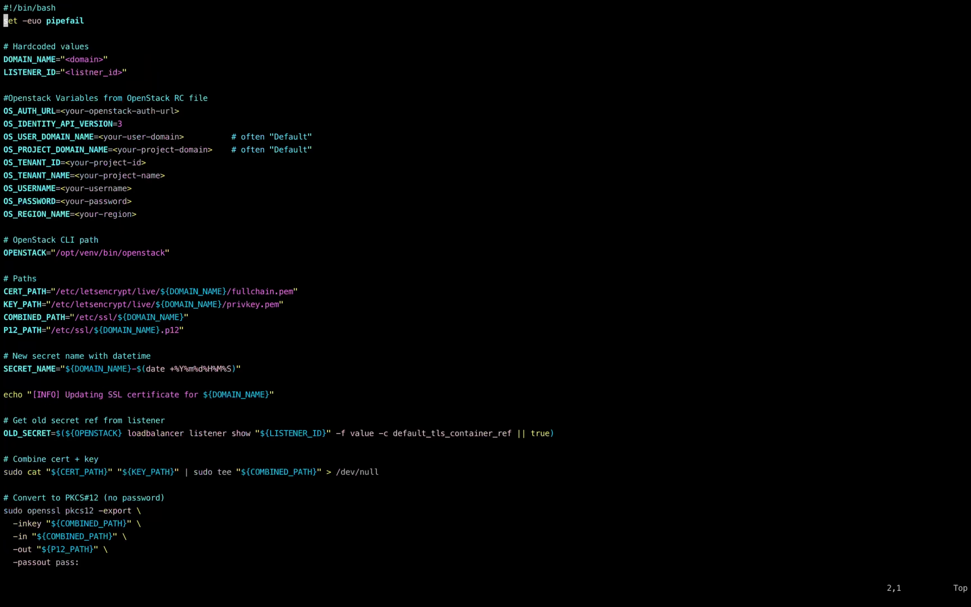
key("d")
key("d")
key("d")
key("d")
key("d")
key("d")
key("d")
key("d")
key("d")
key("d")
key("d")
key("d")
key("d")
key("d")
key("d")
key("d")
key("d")
key("d")
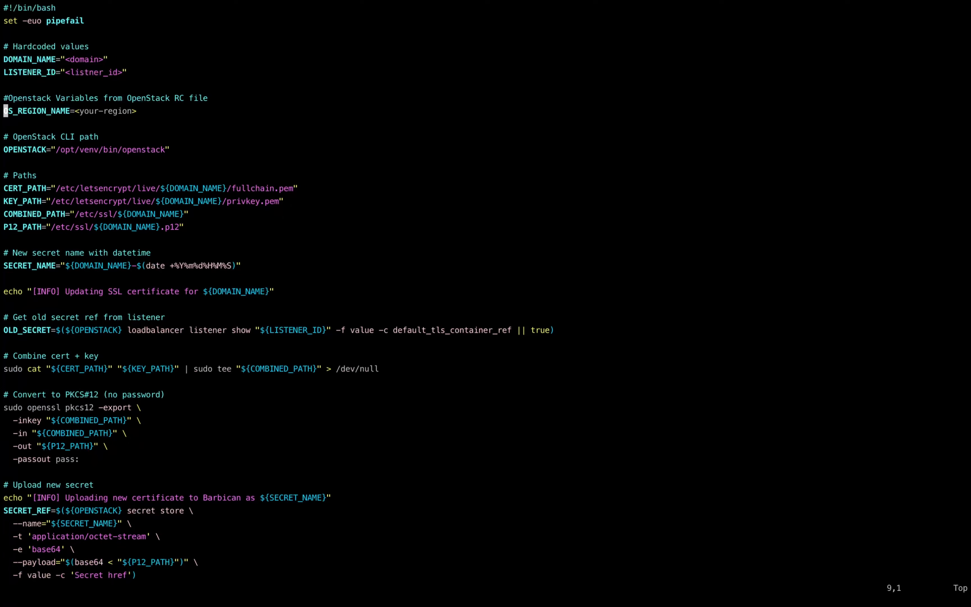
key("i")
key("super+v")
Step: Replace the OS_PASSWORD variable reference in lb-update.sh with the actual OpenStack user password in double quotes
key("Up")
key("End")
key("BackSpace")
key("BackSpace")
key("BackSpace")
key("BackSpace")
key("BackSpace")
key("BackSpace")
key("BackSpace")
key("BackSpace")
key("BackSpace")
key("BackSpace")
key("BackSpace")
key("BackSpace")
key("BackSpace")
key("BackSpace")
key("BackSpace")
key("BackSpace")
key("BackSpace")
key("BackSpace")
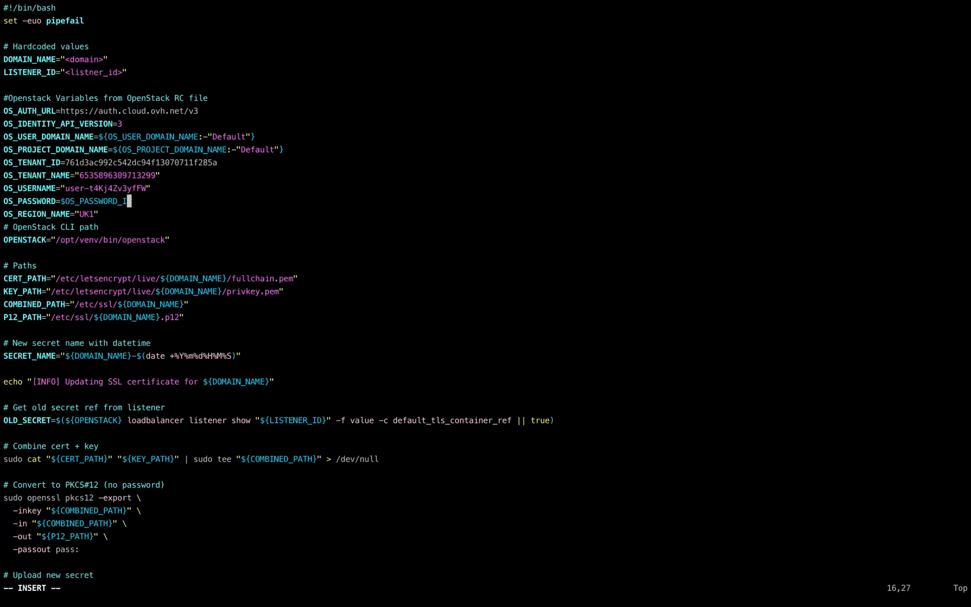
key("super+v")
type("\"")
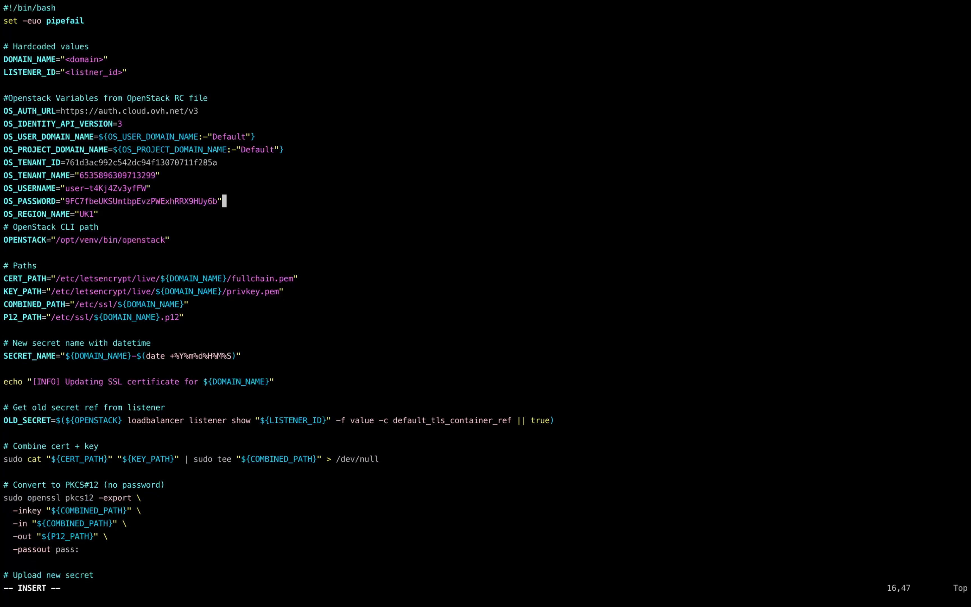
Step: Set DOMAIN_NAME in lb-update.sh to "mylb.techpk.site" in place of the <domain> placeholder
key("Up")
key("Up")
key("Up")
key("Up")
key("Up")
key("Up")
key("Up")
key("Up")
key("Up")
key("Up")
key("Up")
key("Left")
key("BackSpace")
key("BackSpace")
key("BackSpace")
key("BackSpace")
key("BackSpace")
key("BackSpace")
key("BackSpace")
key("BackSpace")
key("super+v")
Step: Clear the <listner_id> placeholder from LISTENER_ID, keeping the empty quotes for the new value
key("Down")
key("BackSpace")
key("BackSpace")
key("BackSpace")
key("BackSpace")
key("BackSpace")
key("BackSpace")
key("BackSpace")
key("BackSpace")
key("BackSpace")
key("BackSpace")
key("BackSpace")
key("BackSpace")
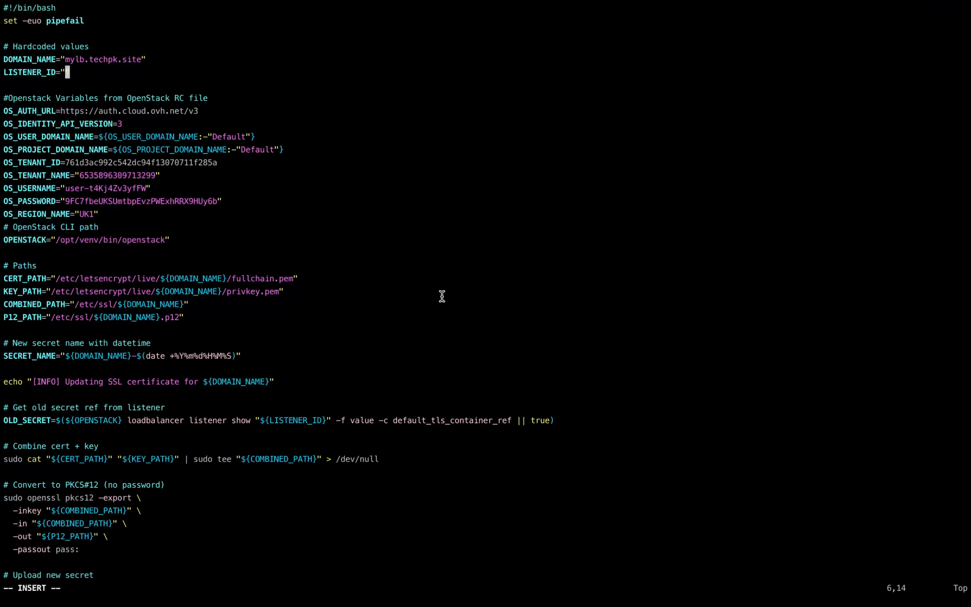
double_click(28, 72)
left_click(145, 74)
Step: Switch to the Horizon page in the browser, open web-listener of load balancer MYLB and copy its ID
key("ctrl+Right")
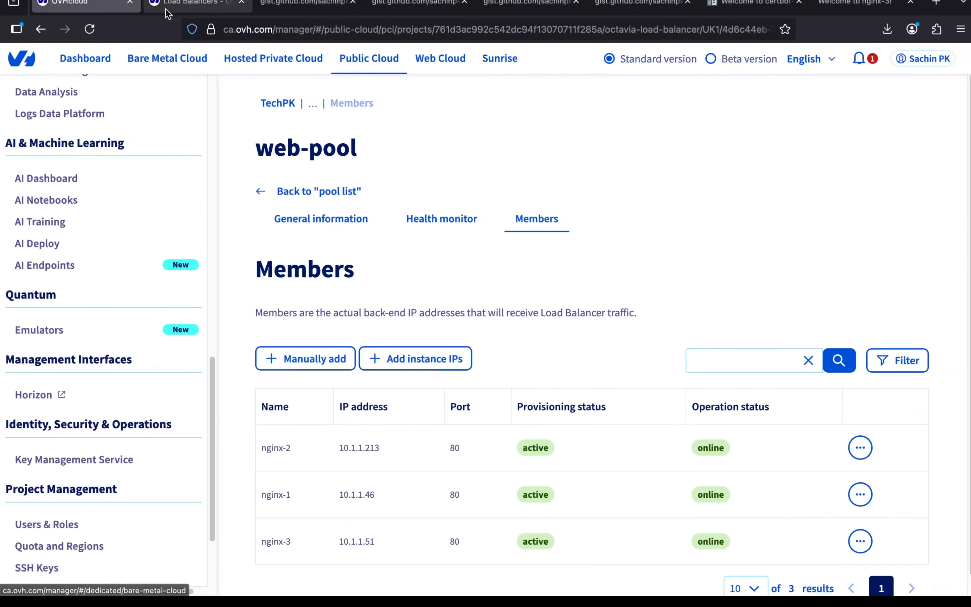
left_click(172, 5)
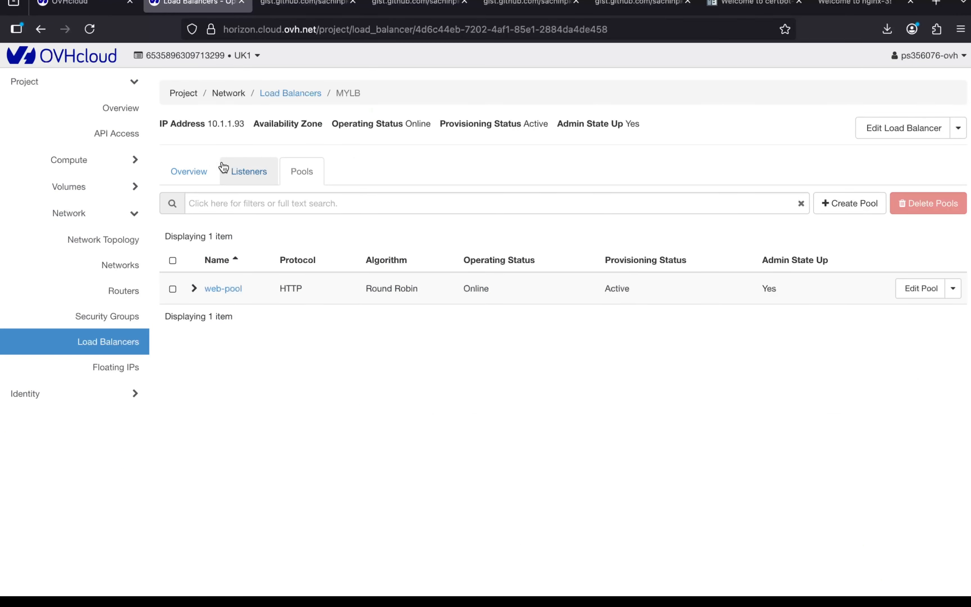
left_click(233, 173)
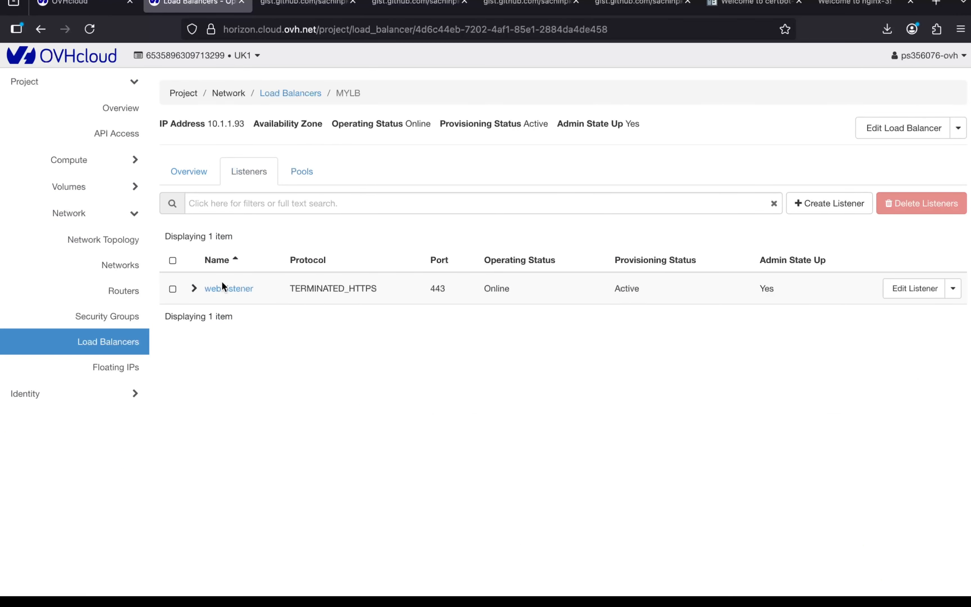
left_click(223, 289)
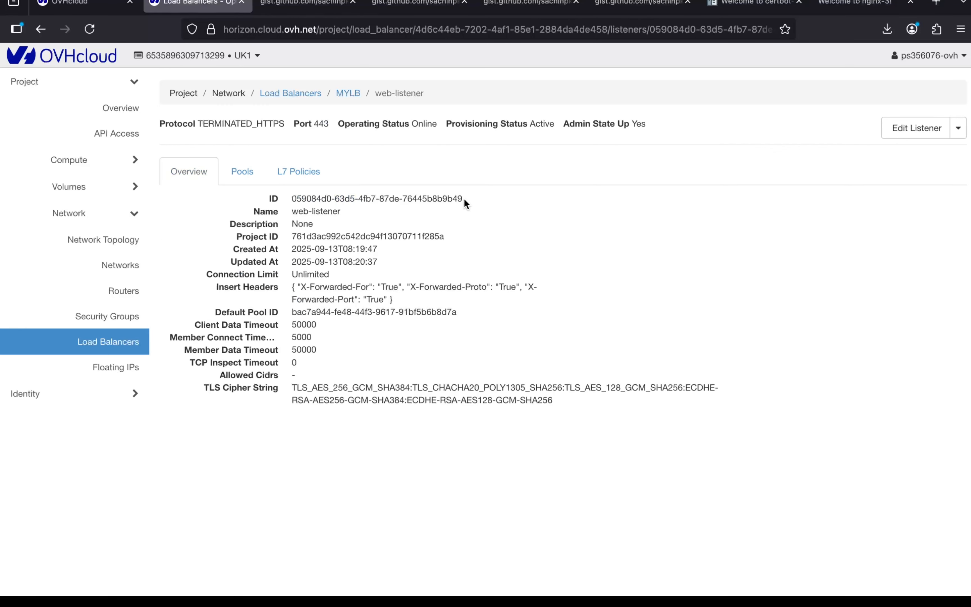
left_click_drag(464, 199, 292, 201)
left_click(293, 197)
triple_click(294, 196)
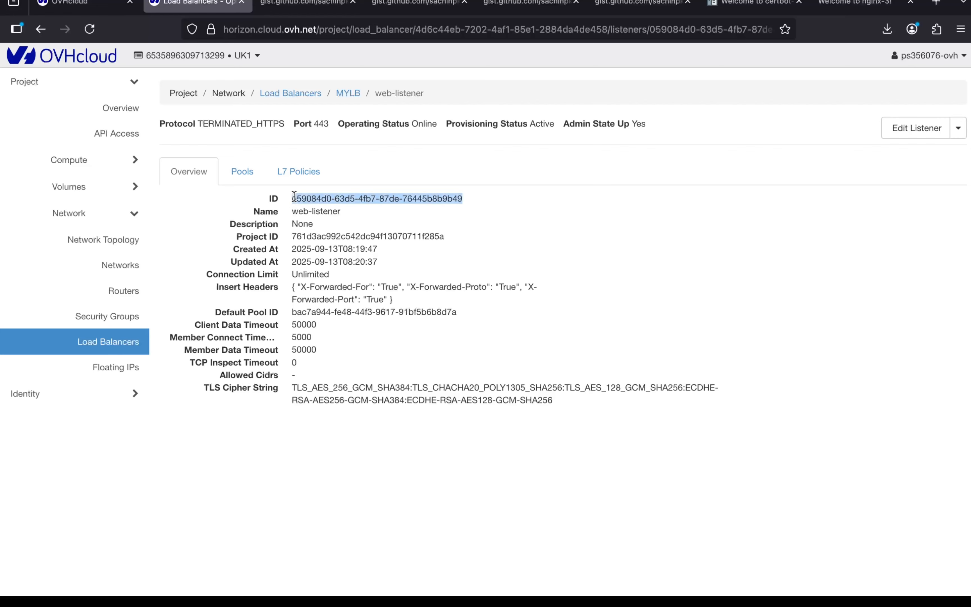
left_click(86, 1)
left_click(158, 1)
Step: Back in the terminal, set LISTENER_ID to the copied listener ID without surrounding spaces, and save and close lb-update.sh
key("super+Tab")
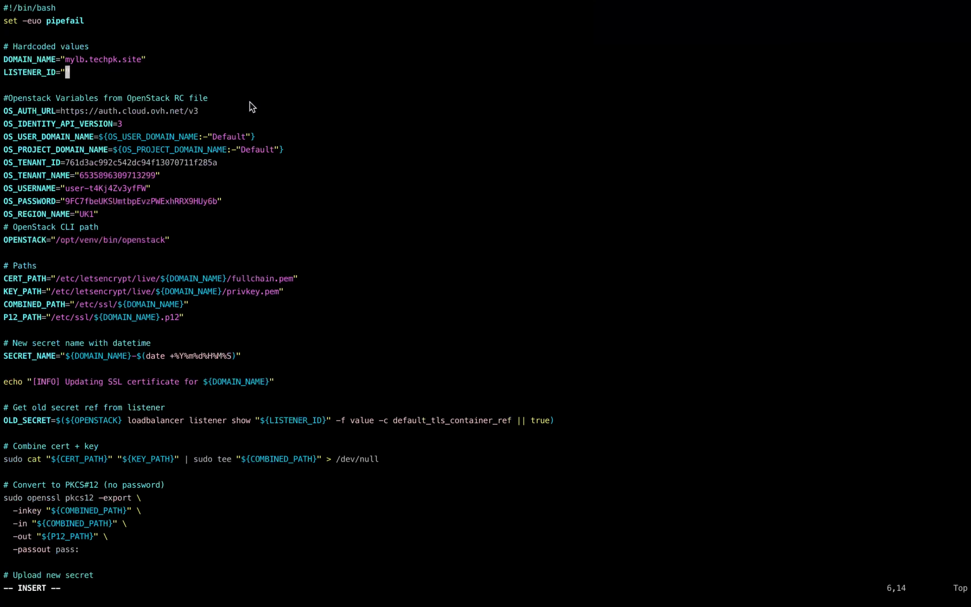
key("super+v")
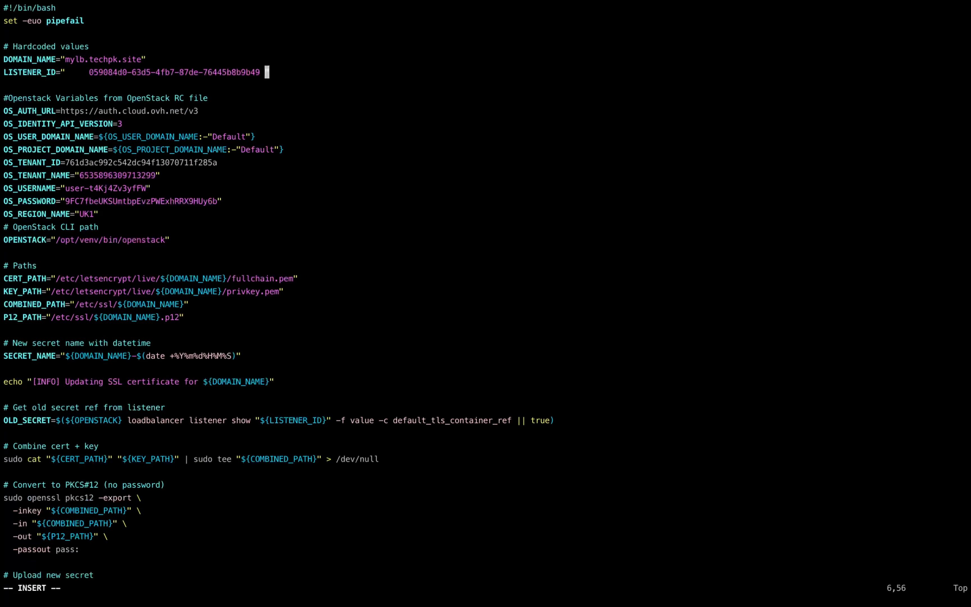
key("Left")
key("Left")
key("Left")
key("Left")
key("Left")
key("Left")
key("Left")
key("Left")
key("Left")
key("Left")
key("Left")
key("Left")
key("Left")
key("Left")
key("Left")
key("Left")
key("Left")
key("Left")
key("Left")
key("Left")
key("Left")
key("Left")
key("Left")
key("Left")
key("Left")
key("Left")
key("Left")
key("Left")
key("Left")
key("Left")
key("Left")
key("Left")
key("Left")
key("Left")
key("Left")
key("BackSpace")
key("BackSpace")
key("BackSpace")
key("BackSpace")
key("BackSpace")
key("Down")
key("Down")
key("Down")
key("Down")
key("Down")
key("Down")
key("Down")
key("Down")
key("Down")
key("Down")
key("Down")
key("Down")
key("Down")
key("Down")
key("Down")
key("Down")
key("Down")
key("Down")
key("Down")
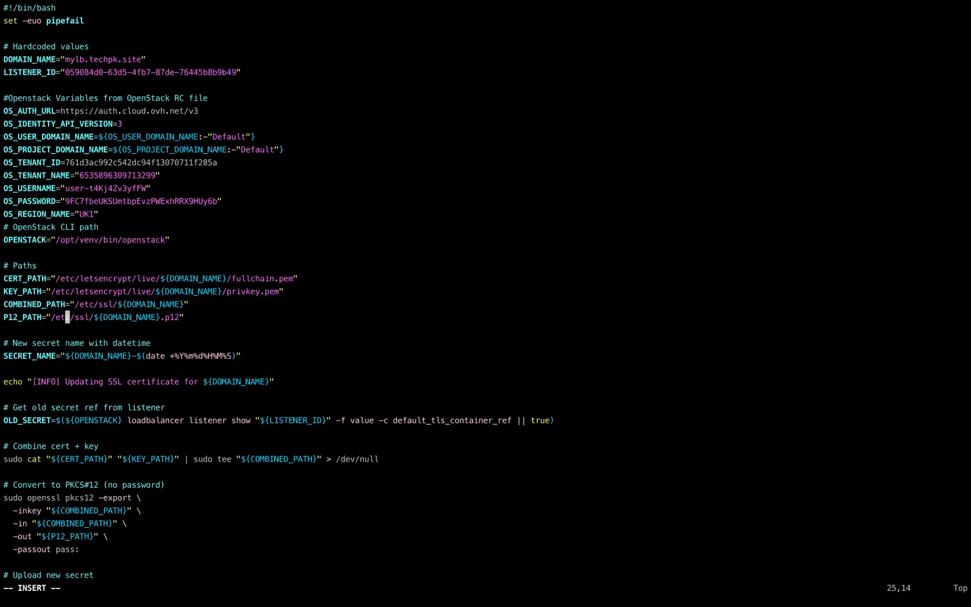
key("Escape")
type(":wq")
key("Return")
Step: Make the script executable with chmod +x /etc/letsencrypt/renewal-hooks/deploy/lb-update.sh
type("chm")
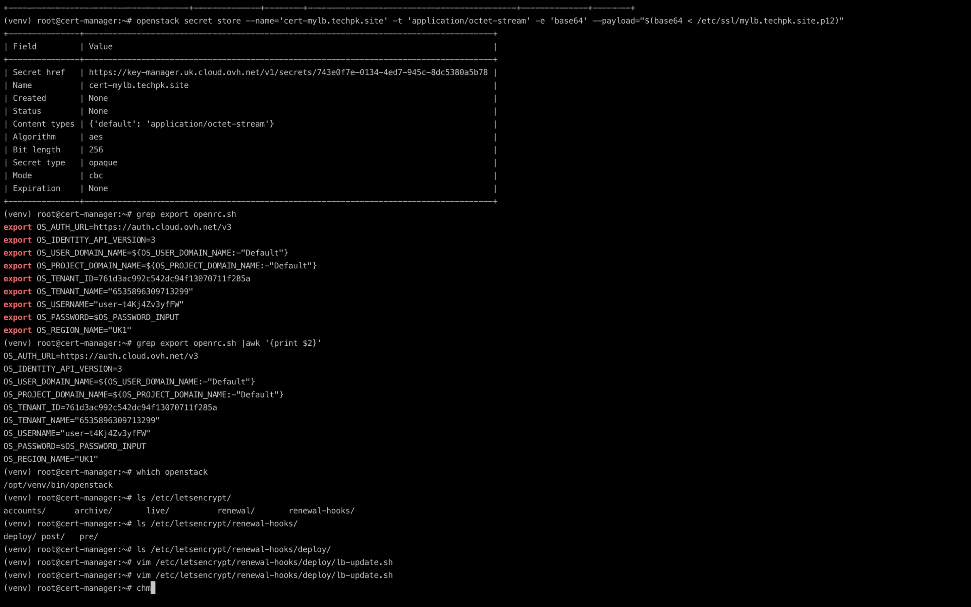
type("od +x")
double_click(261, 574)
key("super+v")
key("Return")
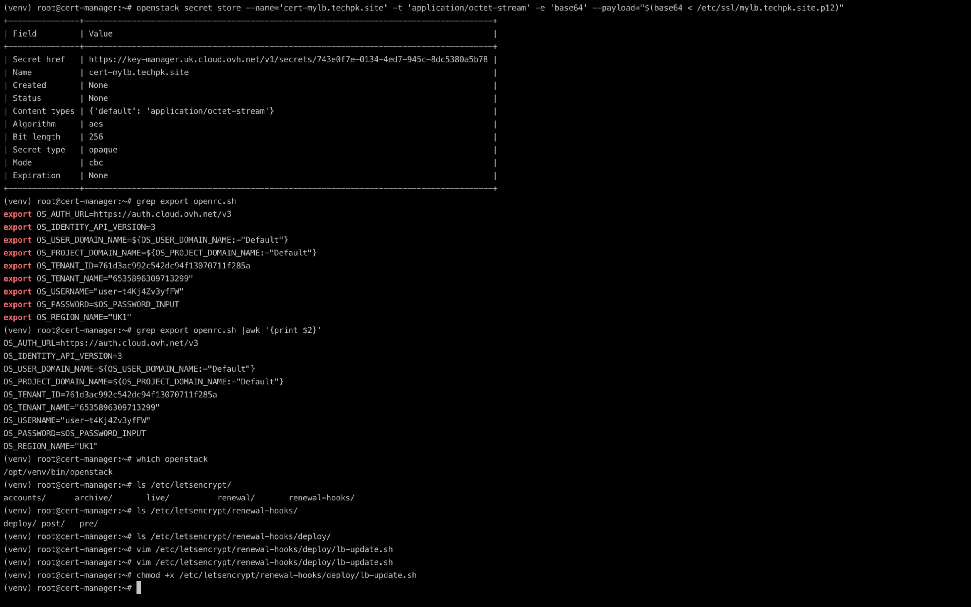
Step: Force a certificate renewal with certbot renew --force-renewal to trigger the deploy hook
type("certbot renew --force-renewal")
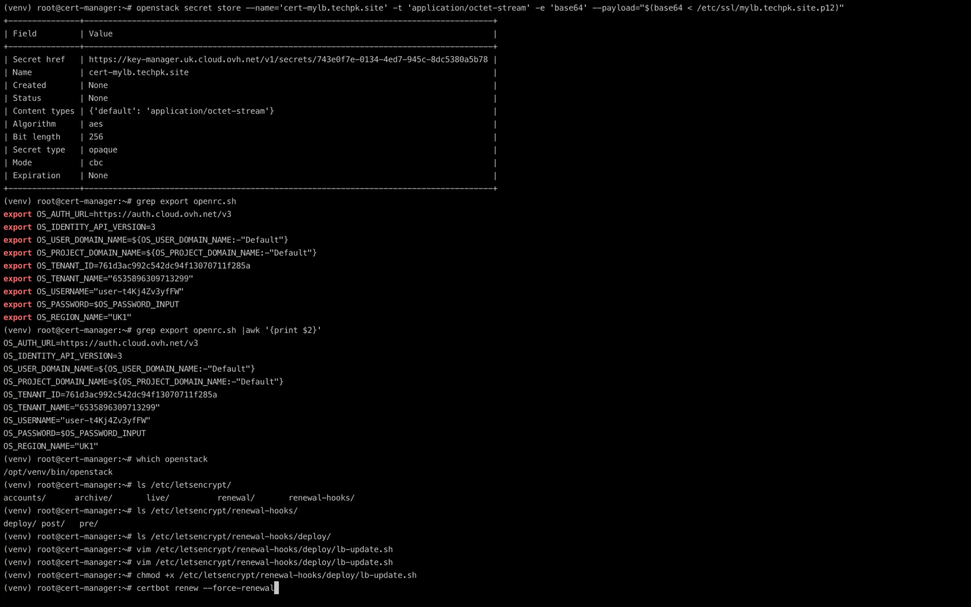
key("Return")
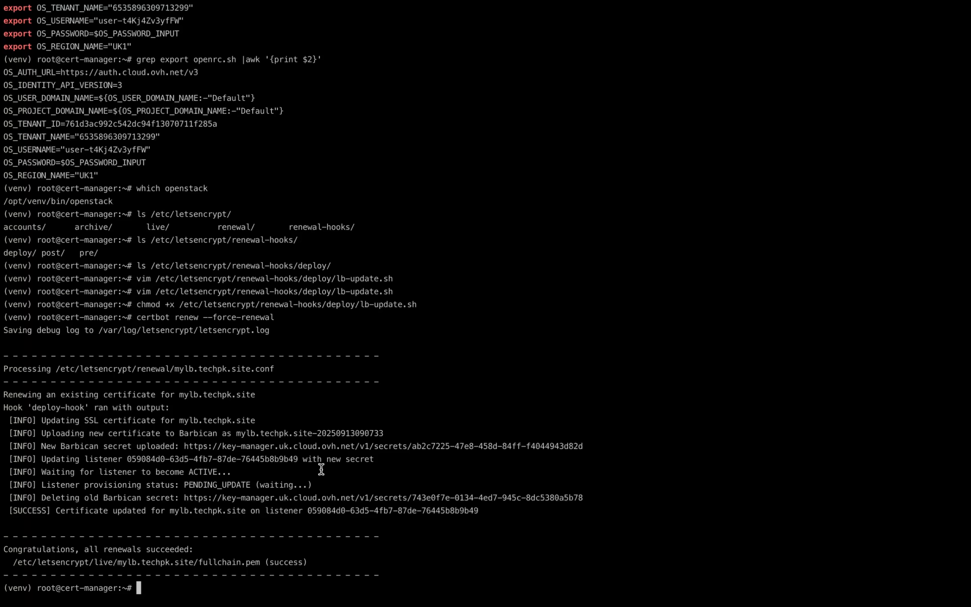
Step: Switch to the browser and reload the mylb.techpk.site page several times to check the load-balanced site
key("super+Tab")
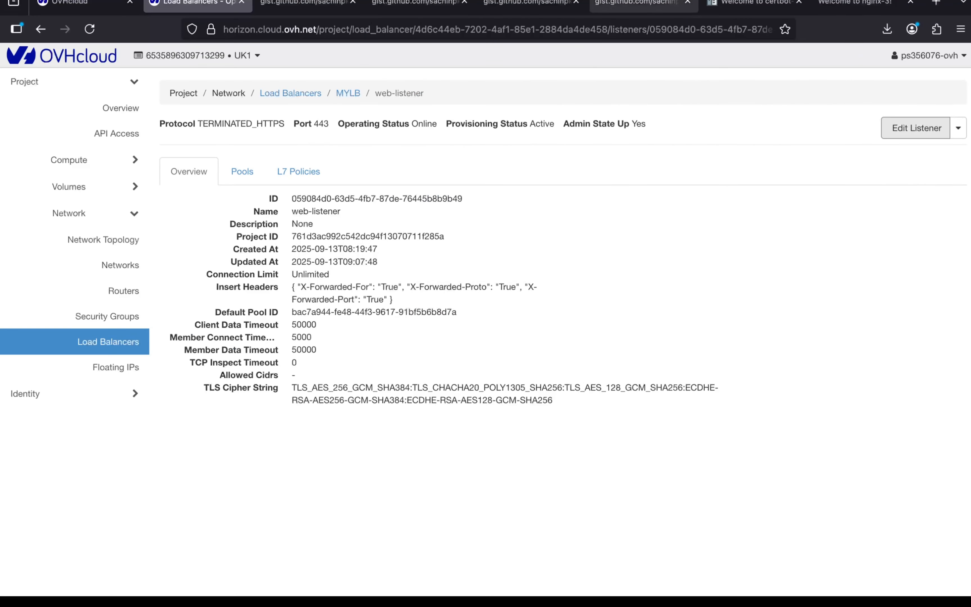
left_click(855, 4)
key("super+r")
key("super+r")
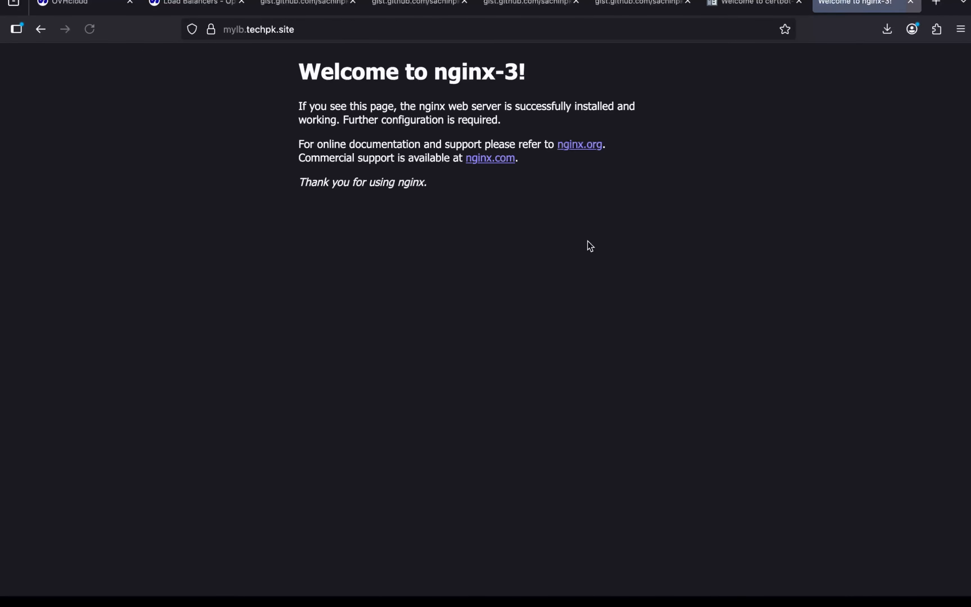
key("super+r")
Step: Open the security details of mylb.techpk.site and view its certificate, closing the page info window
left_click(214, 35)
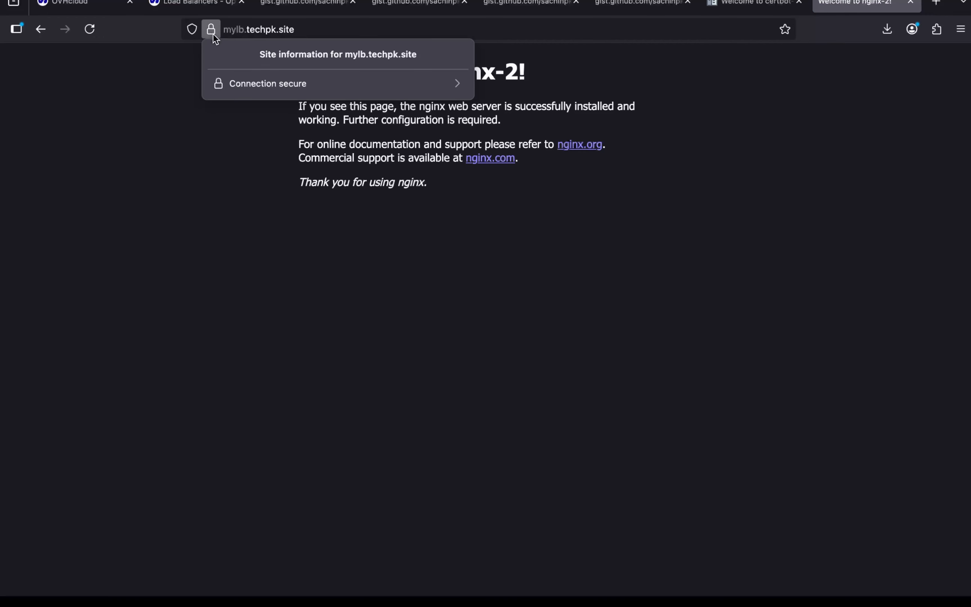
left_click(252, 85)
left_click(292, 129)
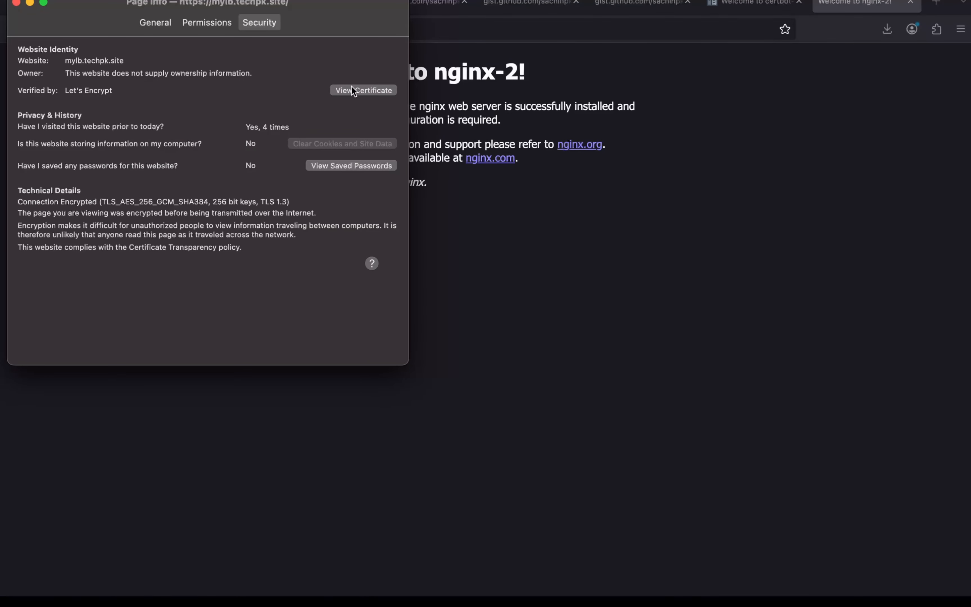
left_click(352, 90)
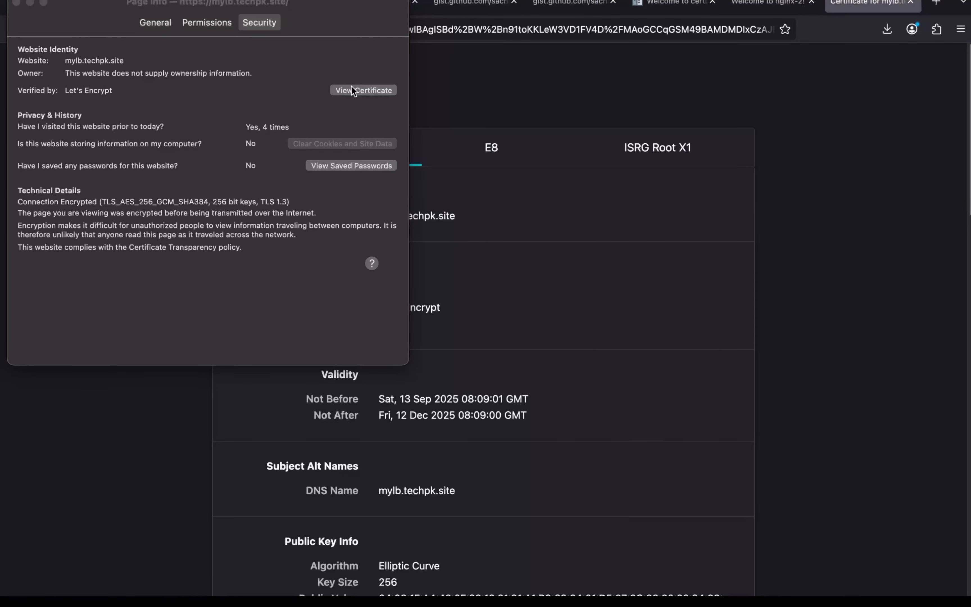
left_click(17, 2)
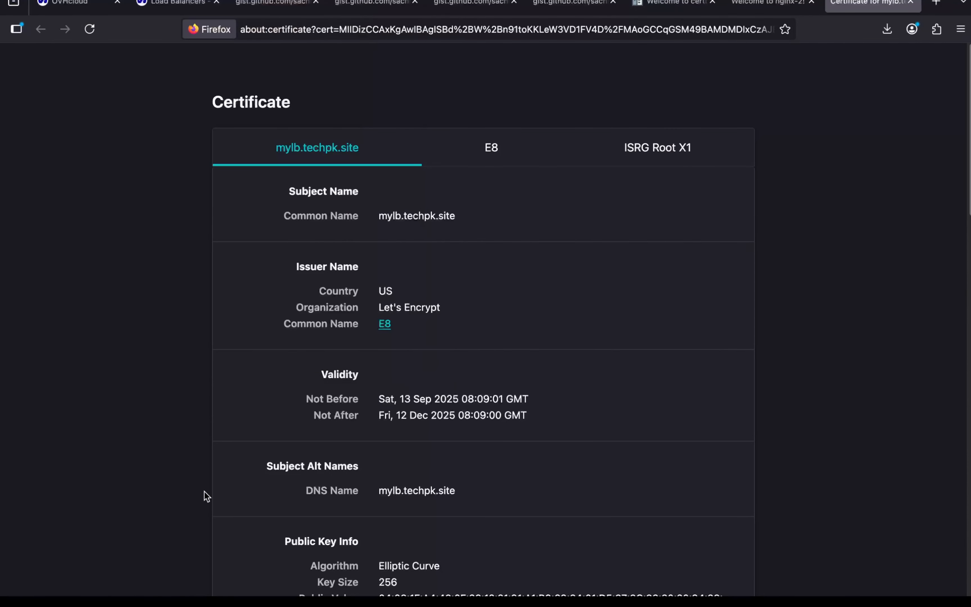